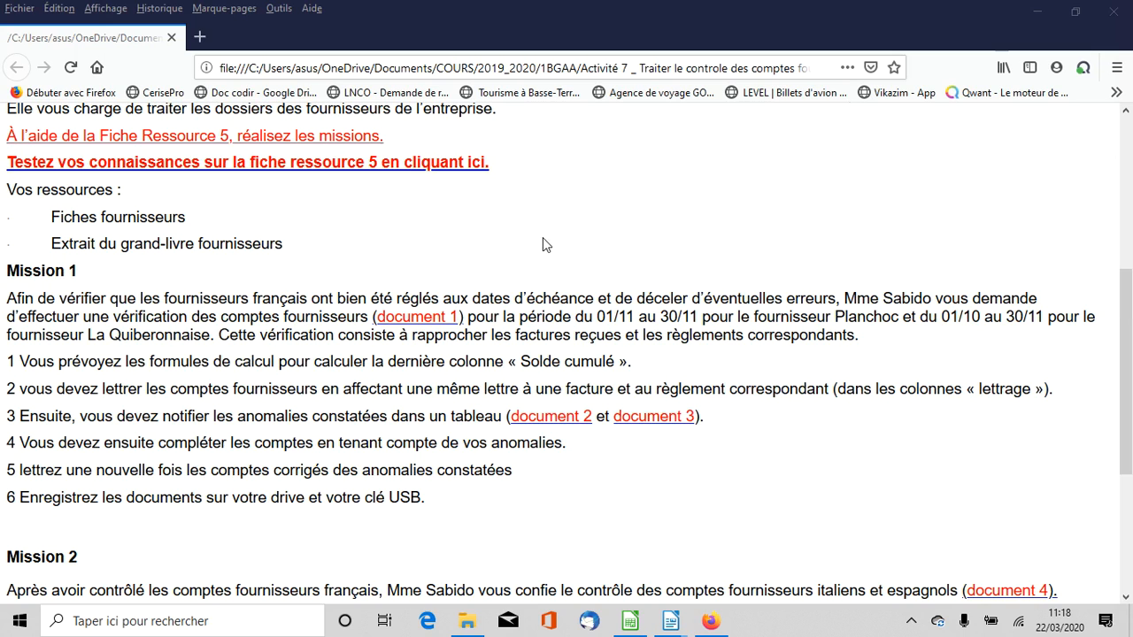
Switch to the LibreOffice Calc file document 1 corrigé.ods and review the Planchoc and La Quiberonnaise supplier accounts
{"action": "left_click", "coordinate": [447, 322]}
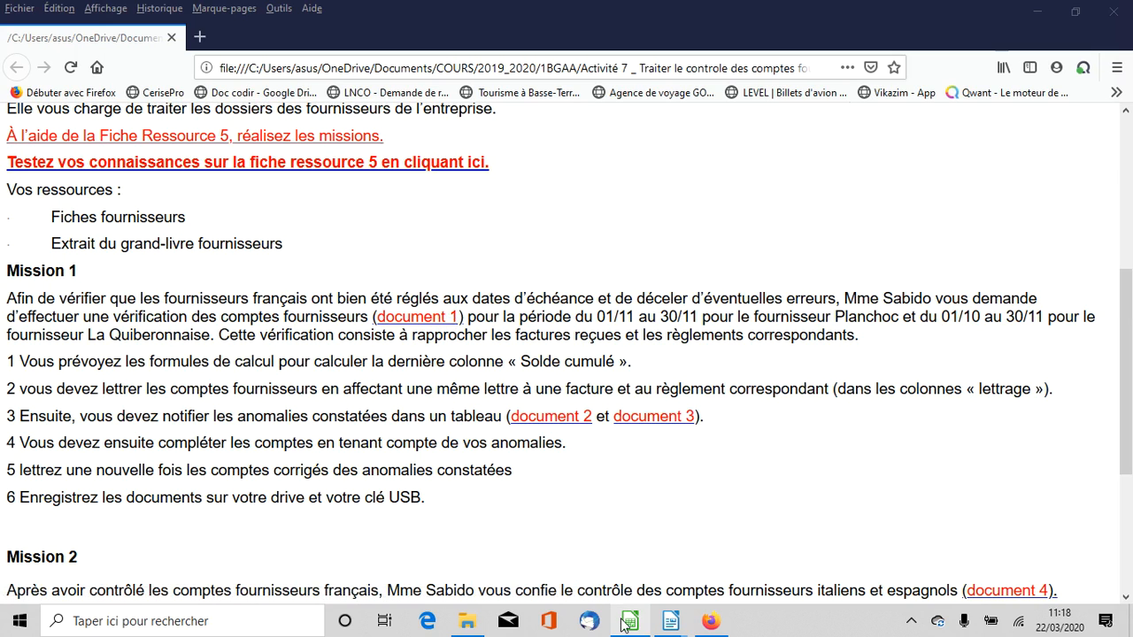
{"action": "scroll", "coordinate": [482, 429], "scroll_direction": "up", "scroll_amount": 4}
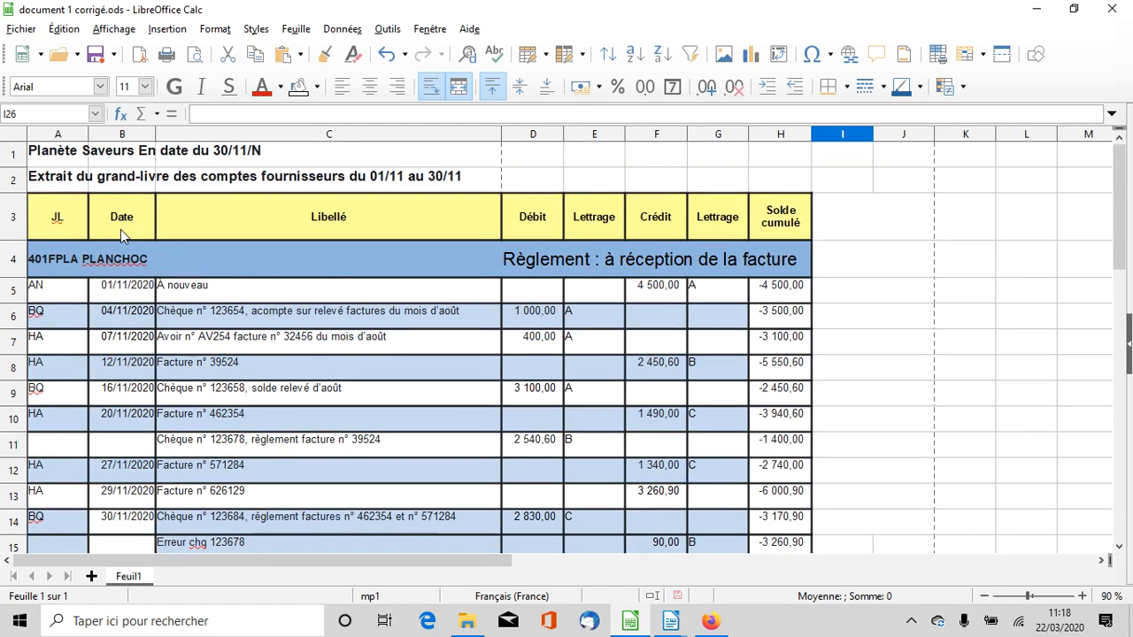
{"action": "scroll", "coordinate": [120, 229], "scroll_direction": "down", "scroll_amount": 6}
{"action": "scroll", "coordinate": [139, 248], "scroll_direction": "up", "scroll_amount": 4}
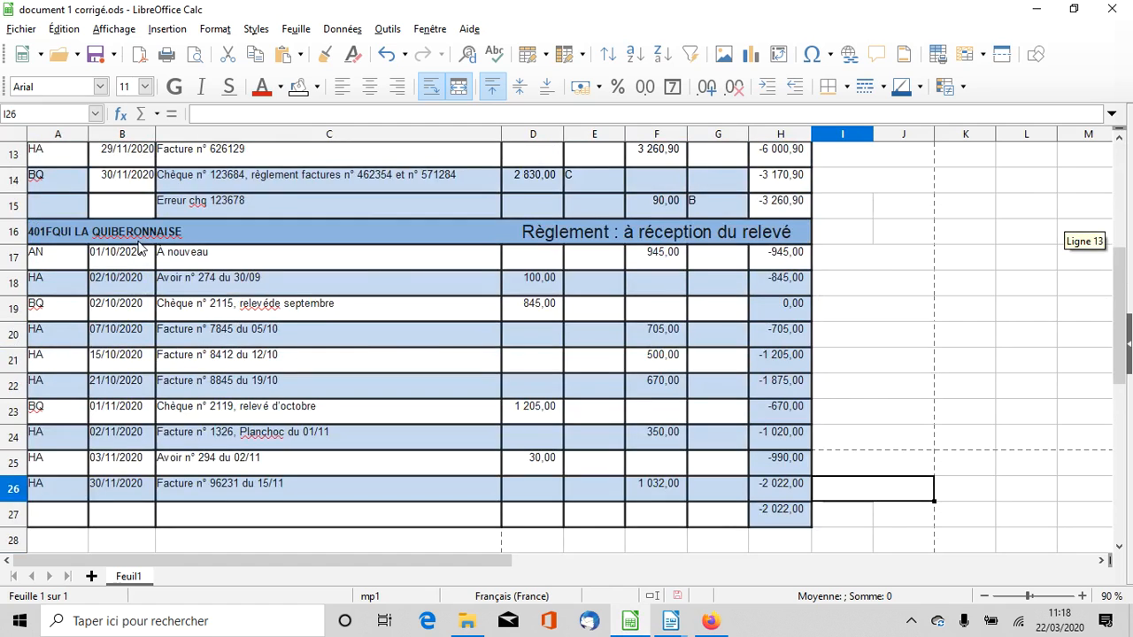
{"action": "scroll", "coordinate": [582, 346], "scroll_direction": "up", "scroll_amount": 2}
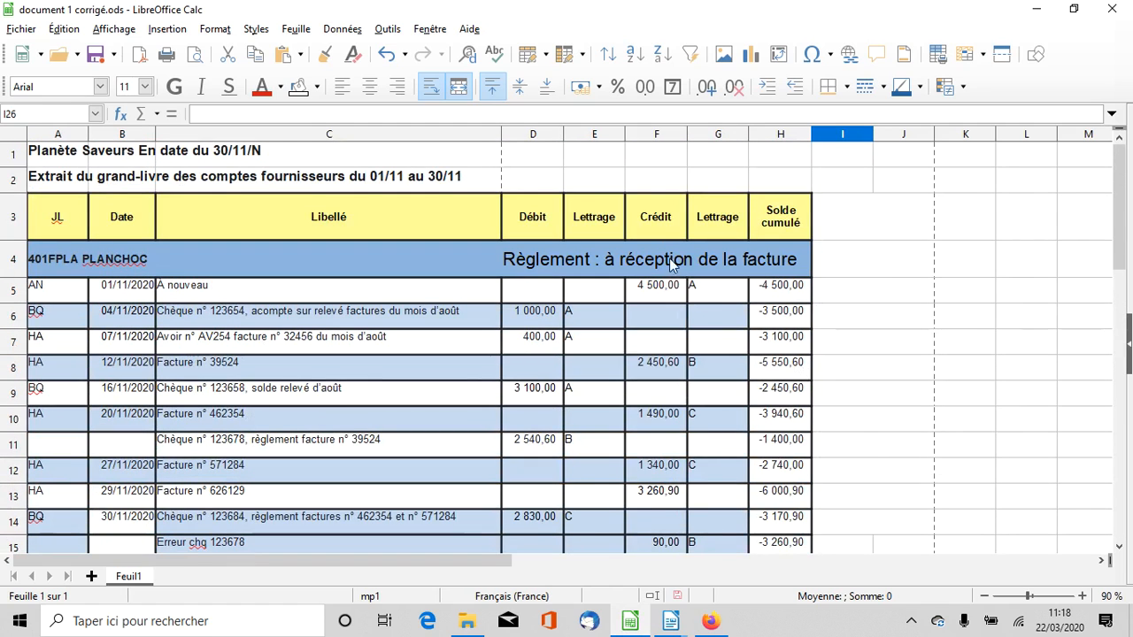
{"action": "scroll", "coordinate": [196, 282], "scroll_direction": "down", "scroll_amount": 4}
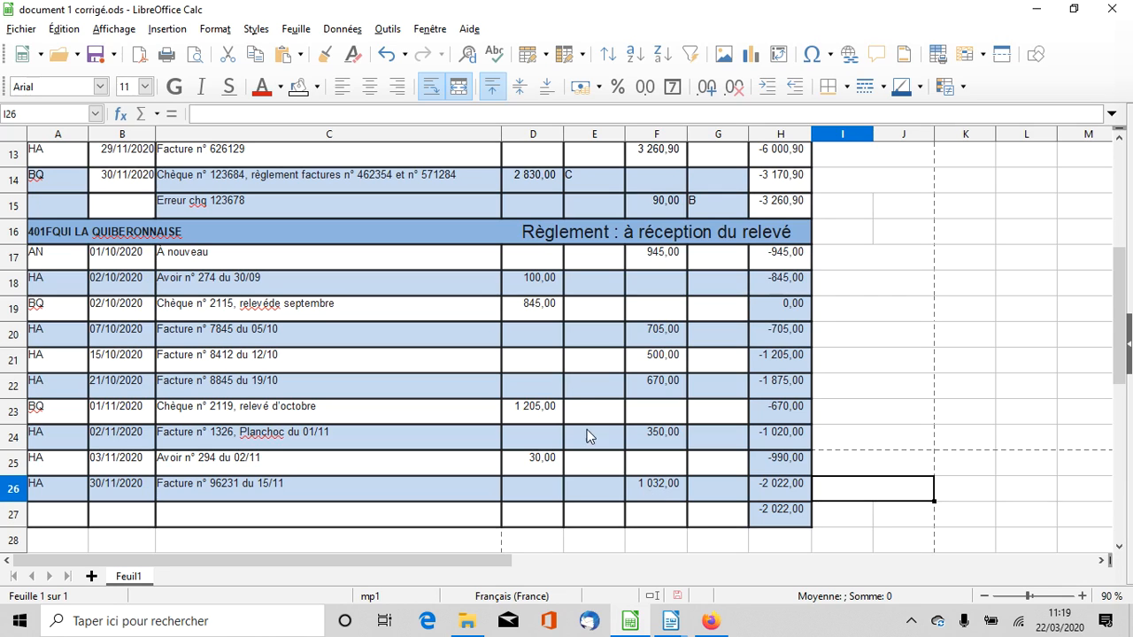
In the La Quiberonnaise account, assign letter A to chèque n° 2115, the À nouveau line and avoir n° 274
{"action": "left_click", "coordinate": [536, 310]}
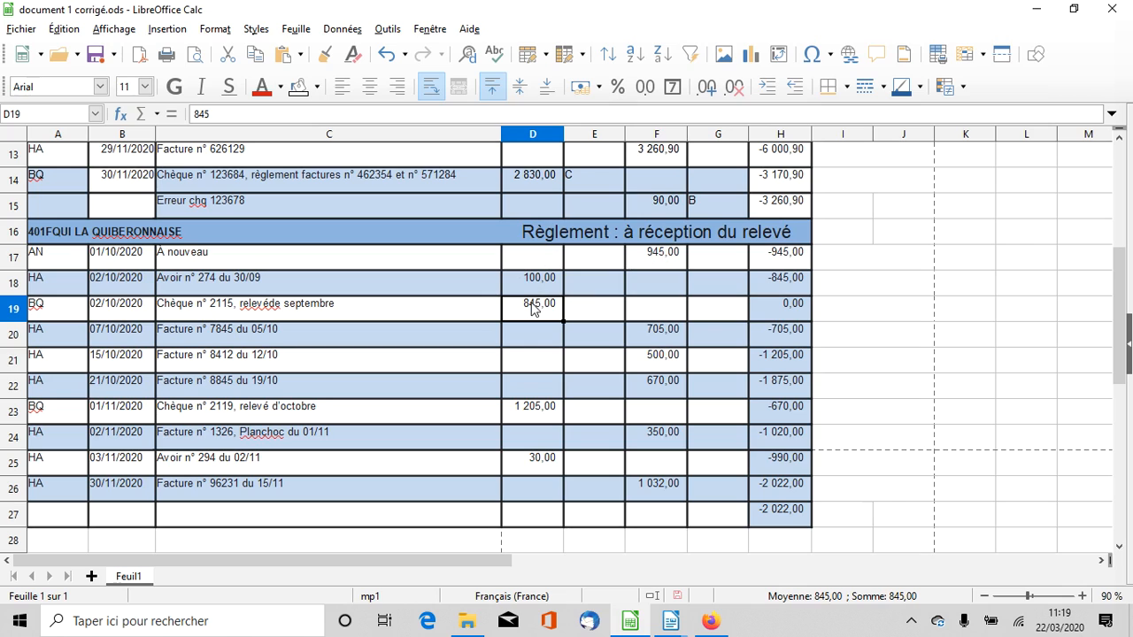
{"action": "left_click", "coordinate": [596, 315]}
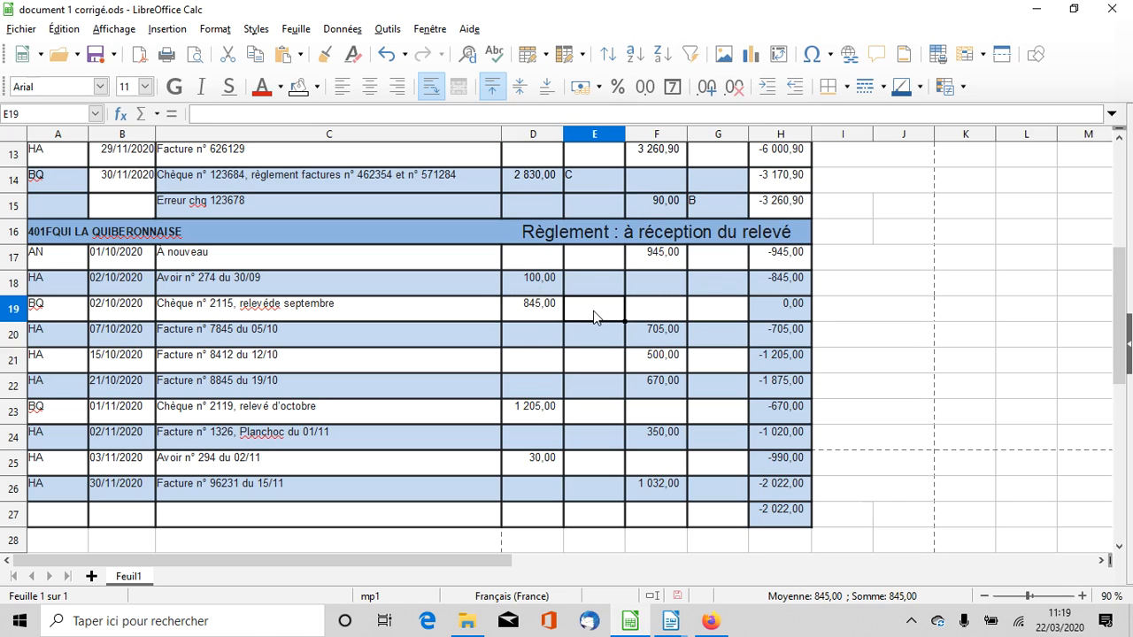
{"action": "type", "text": "A"}
{"action": "left_click", "coordinate": [704, 263]}
{"action": "type", "text": "A"}
{"action": "left_click", "coordinate": [580, 288]}
{"action": "type", "text": "A"}
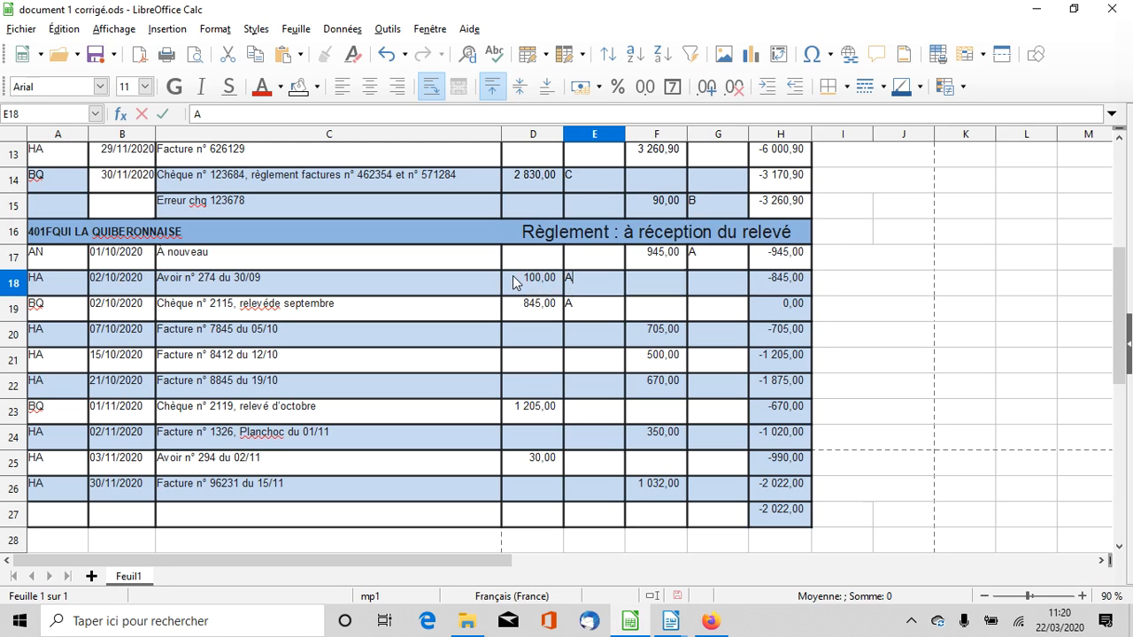
Assign letter B to chèque n° 2119 and to factures n° 7845 and n° 8412 in the La Quiberonnaise account
{"action": "left_click", "coordinate": [528, 415]}
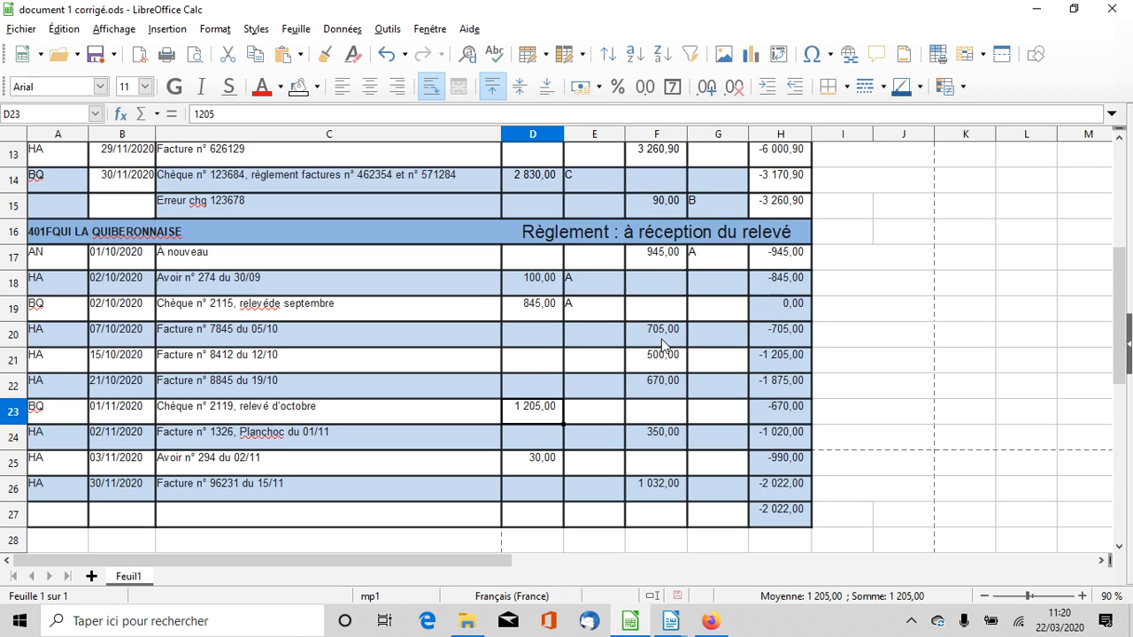
{"action": "left_click", "coordinate": [599, 409]}
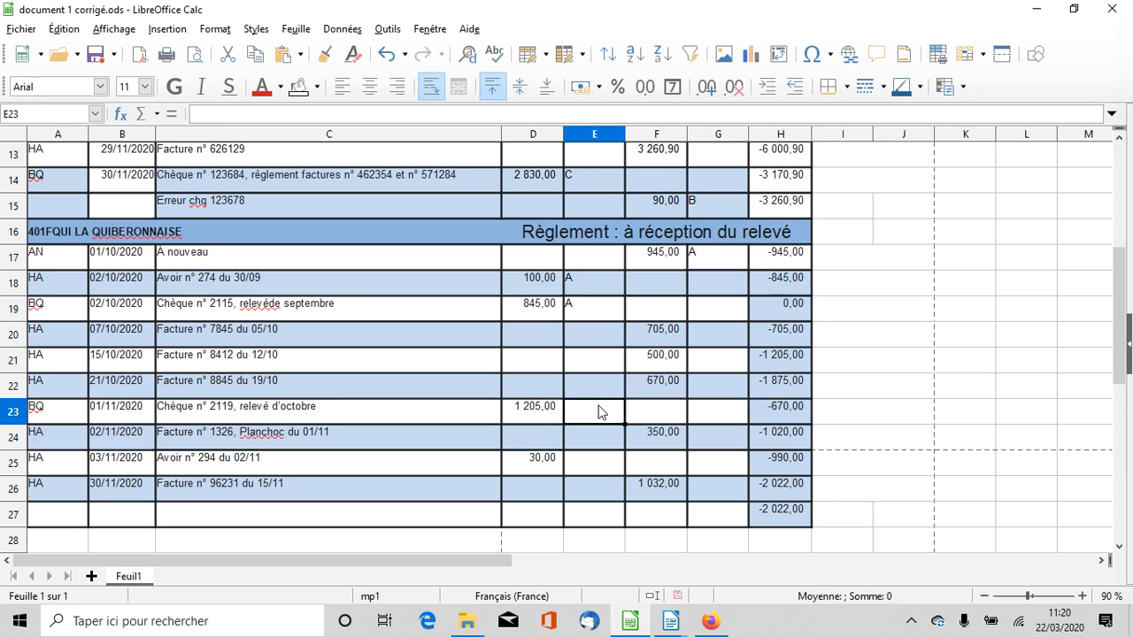
{"action": "type", "text": "B"}
{"action": "left_click", "coordinate": [717, 346]}
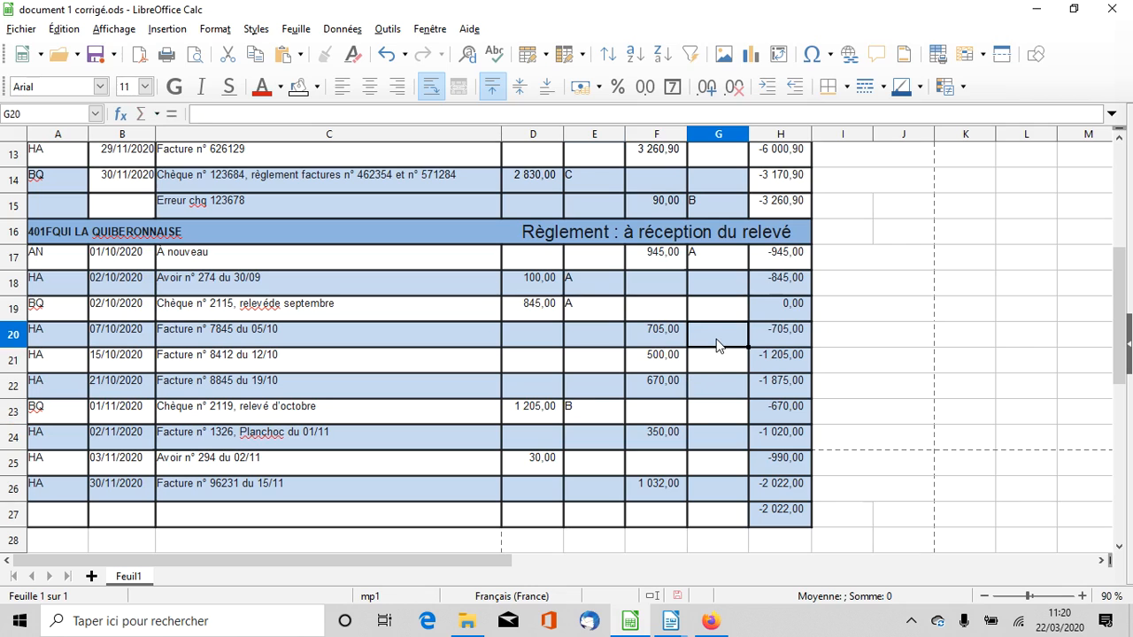
{"action": "type", "text": "B"}
{"action": "left_click", "coordinate": [703, 362]}
{"action": "type", "text": "B"}
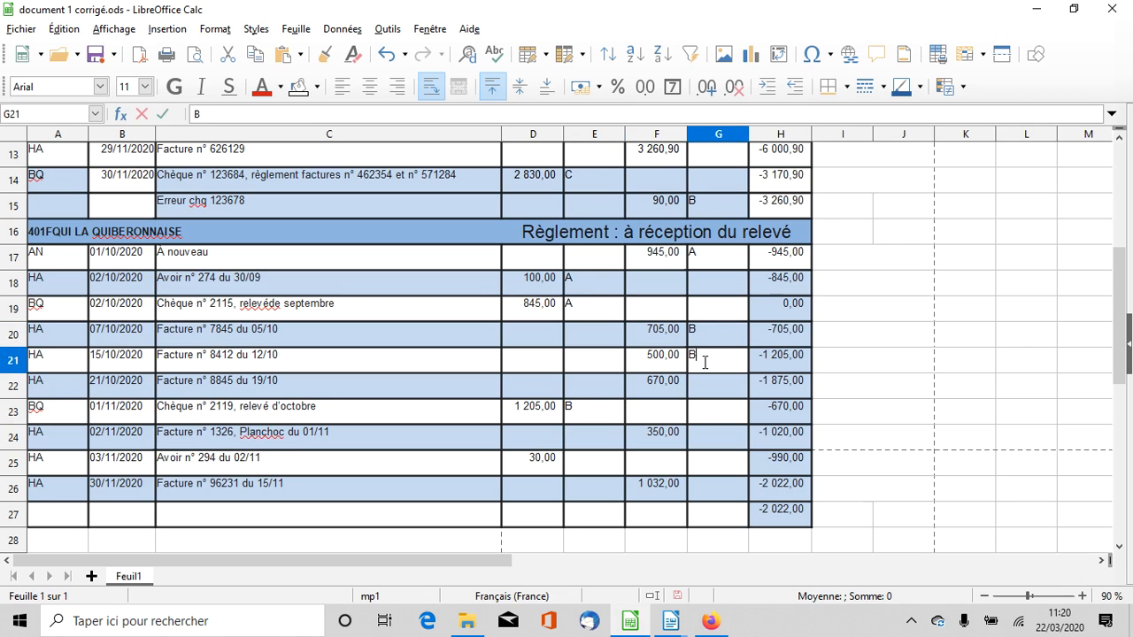
Examine the facture n° 1326 line in the La Quiberonnaise account and compare its supplier with the Planchoc account
{"action": "left_click", "coordinate": [572, 447]}
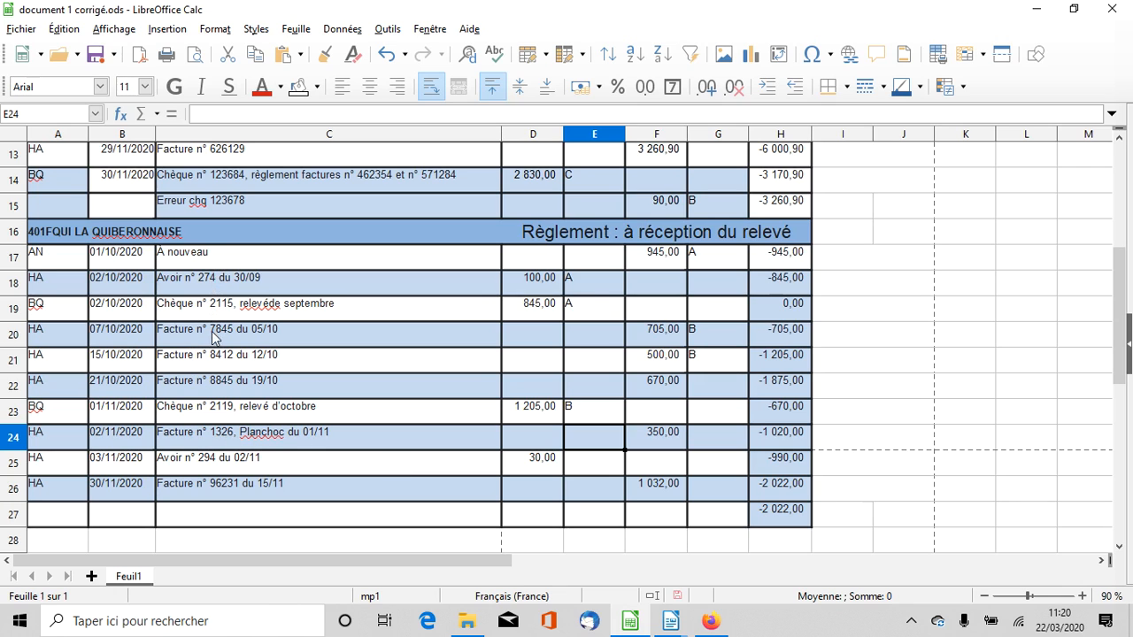
{"action": "left_click", "coordinate": [173, 437]}
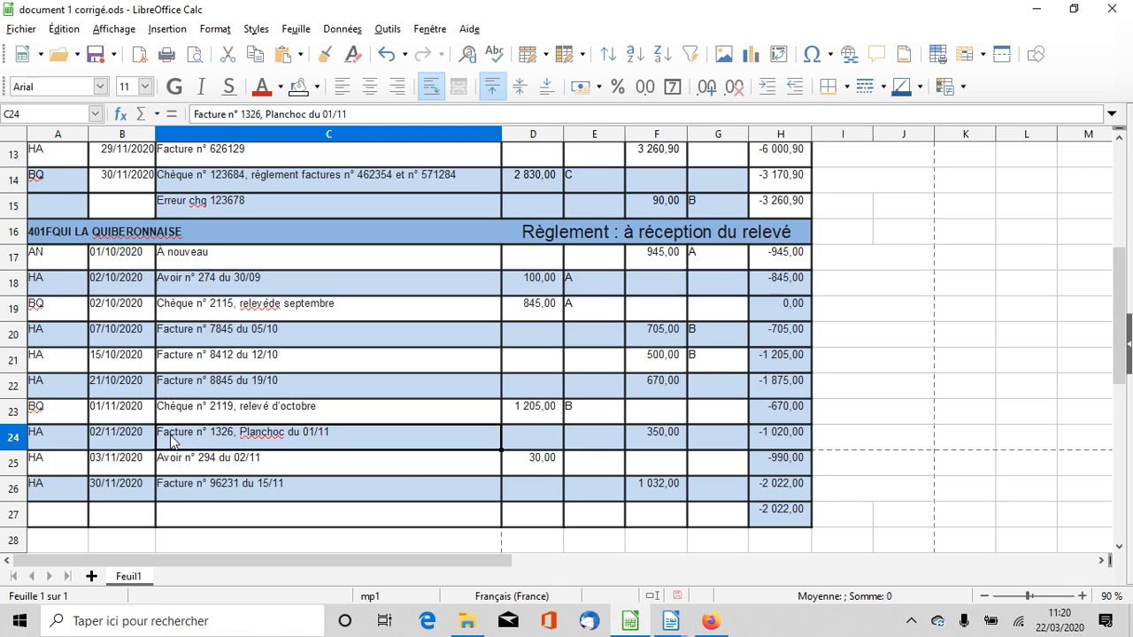
{"action": "double_click", "coordinate": [262, 439]}
{"action": "double_click", "coordinate": [262, 433]}
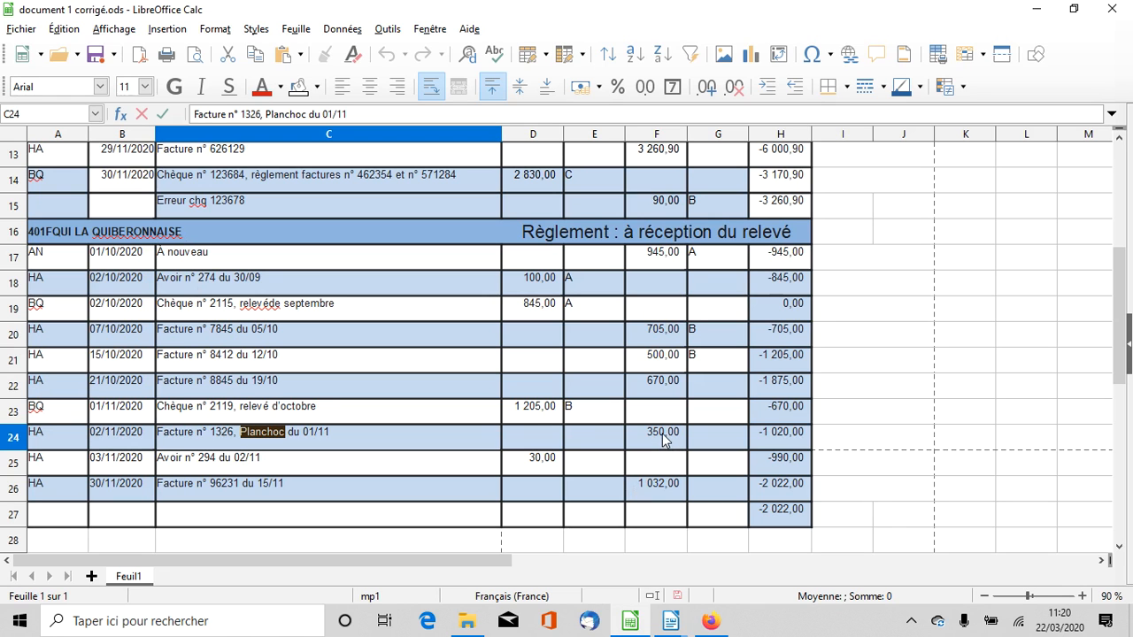
{"action": "scroll", "coordinate": [567, 215], "scroll_direction": "up", "scroll_amount": 2}
{"action": "scroll", "coordinate": [565, 212], "scroll_direction": "up", "scroll_amount": 2}
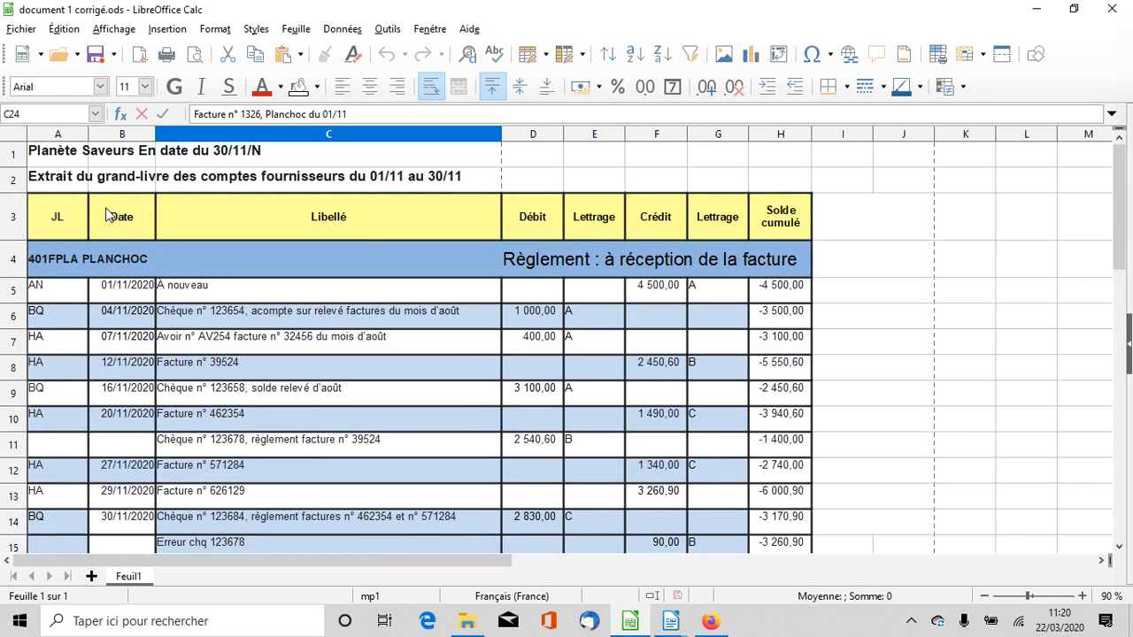
{"action": "scroll", "coordinate": [118, 283], "scroll_direction": "down", "scroll_amount": 5}
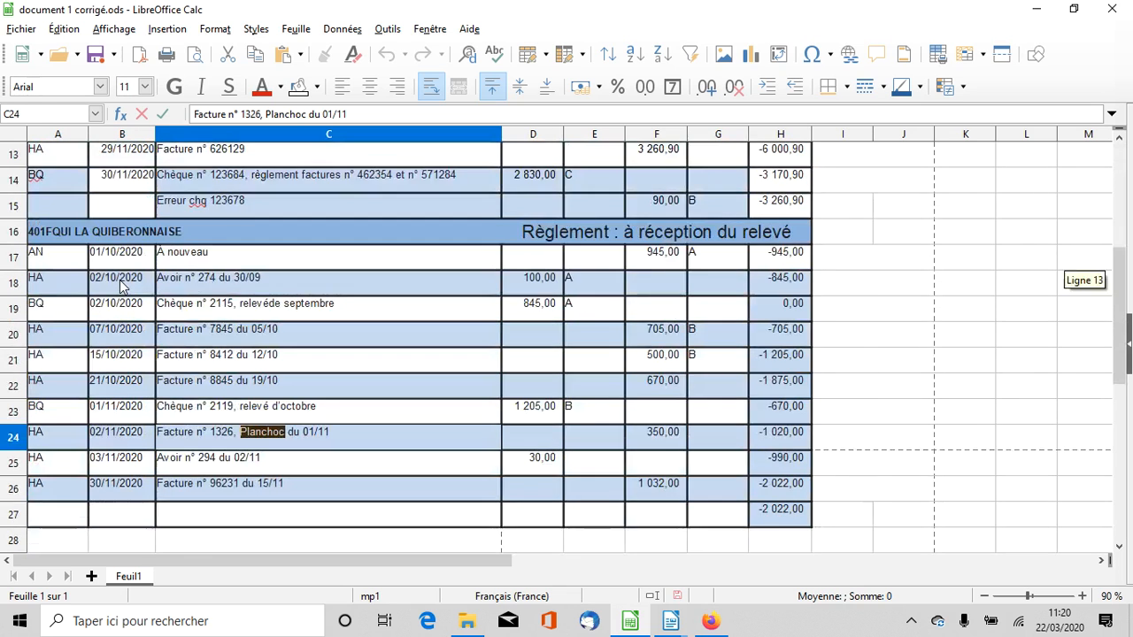
{"action": "scroll", "coordinate": [660, 385], "scroll_direction": "up", "scroll_amount": 1}
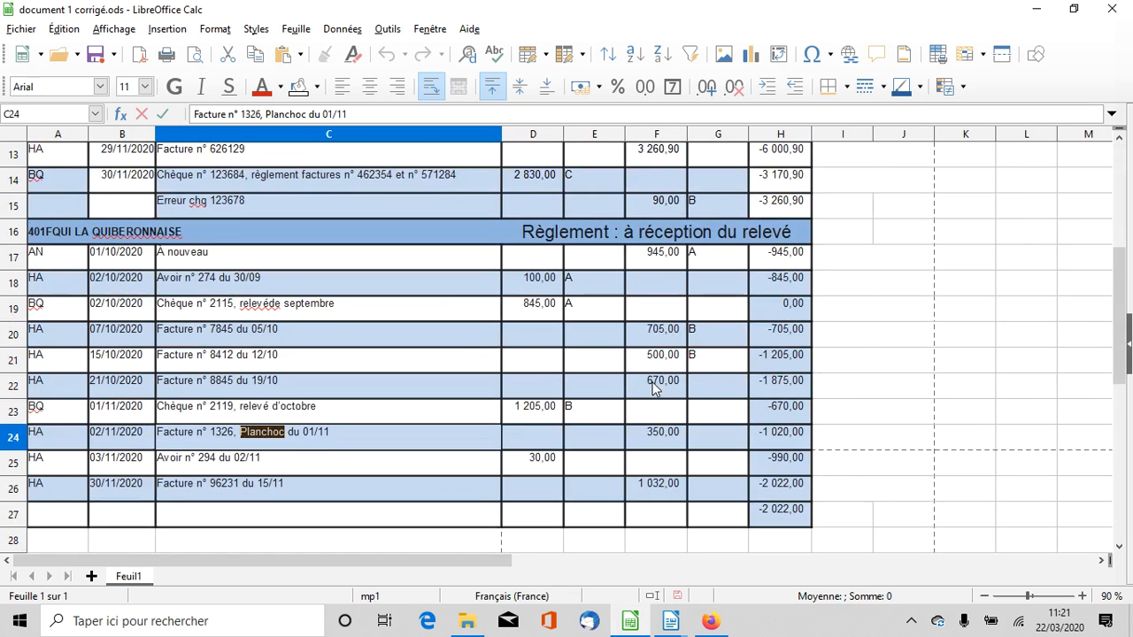
Insert a row below the Erreur chq 123678 line of the Planchoc account and enter a credit of 350
{"action": "left_click", "coordinate": [19, 206]}
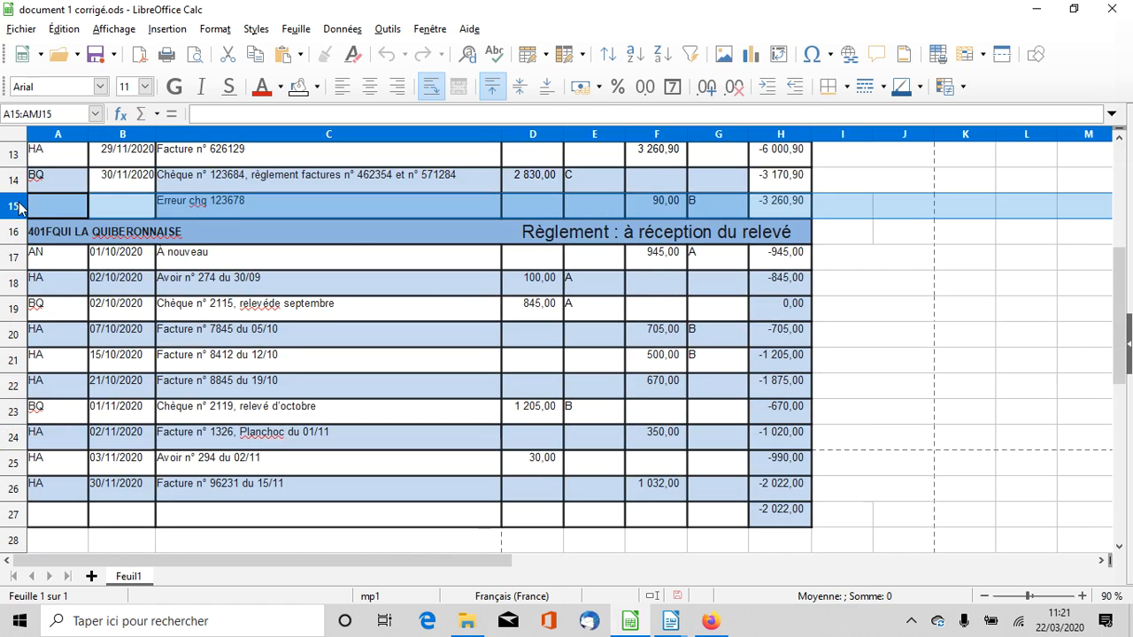
{"action": "right_click", "coordinate": [20, 205]}
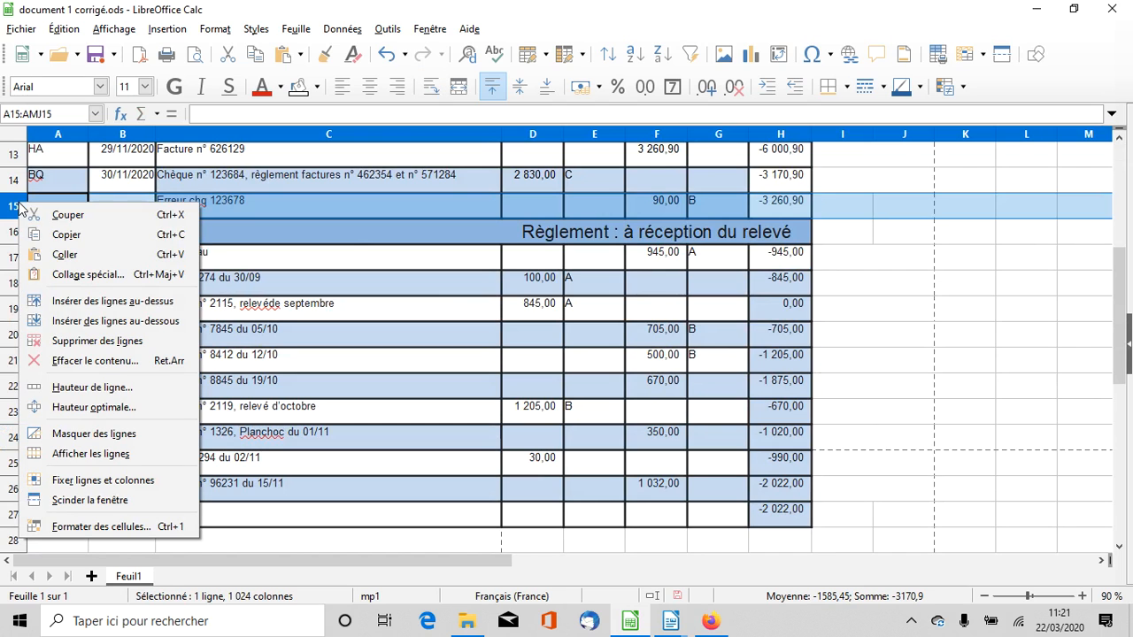
{"action": "left_click", "coordinate": [92, 323]}
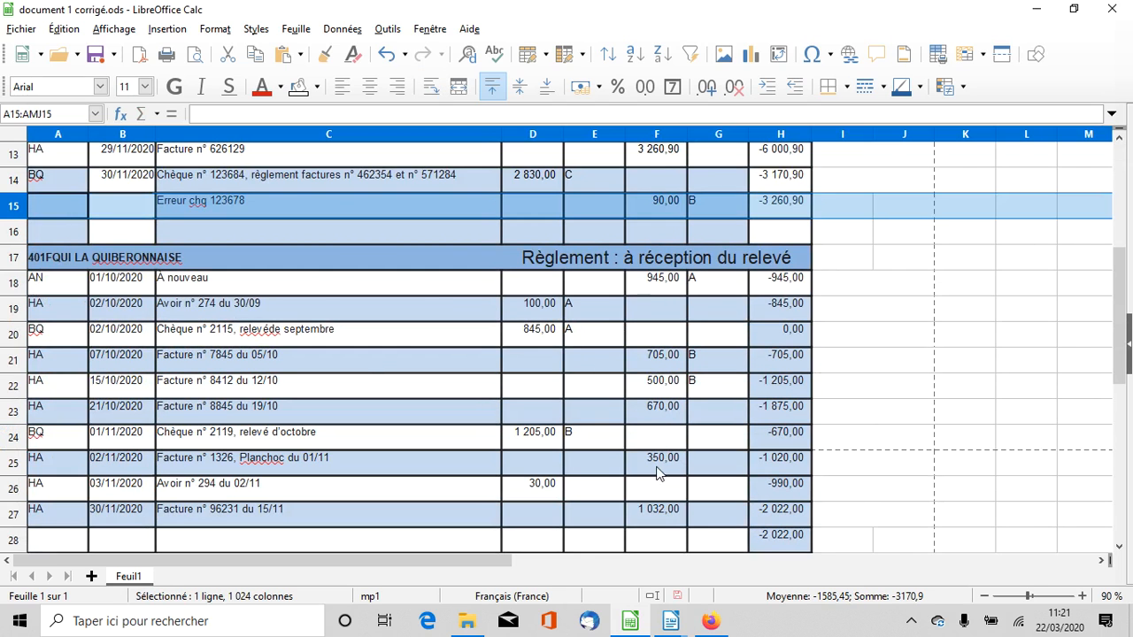
{"action": "left_click", "coordinate": [678, 232]}
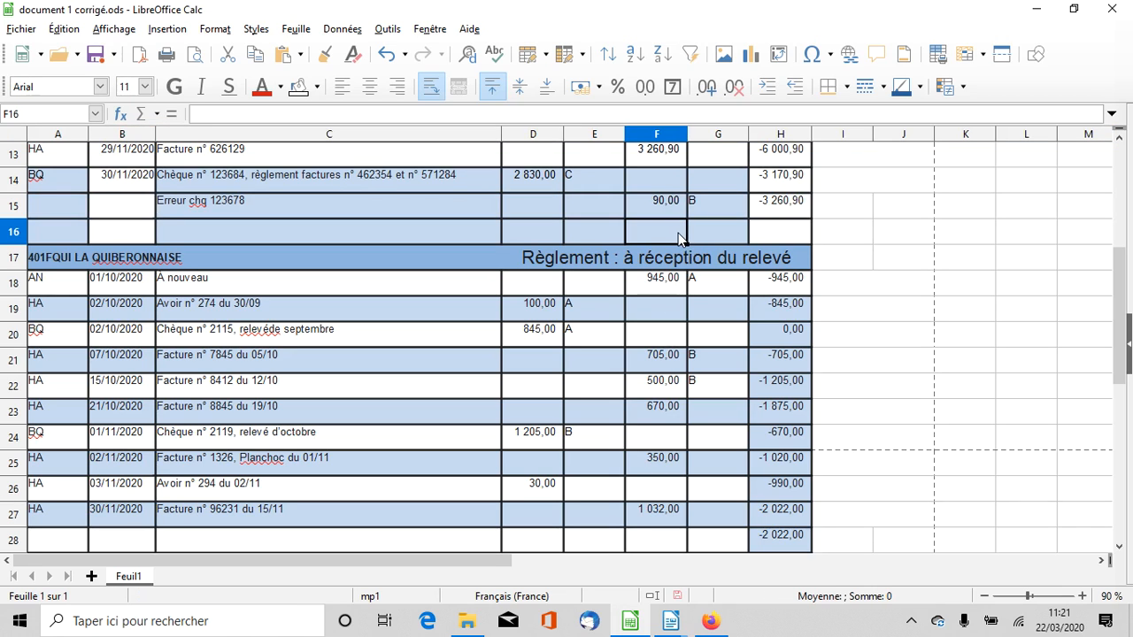
{"action": "type", "text": "350"}
Label the new Planchoc row "Erreur enr fact 1326" and extend the Solde cumulé formula from H15 to H16
{"action": "double_click", "coordinate": [186, 229]}
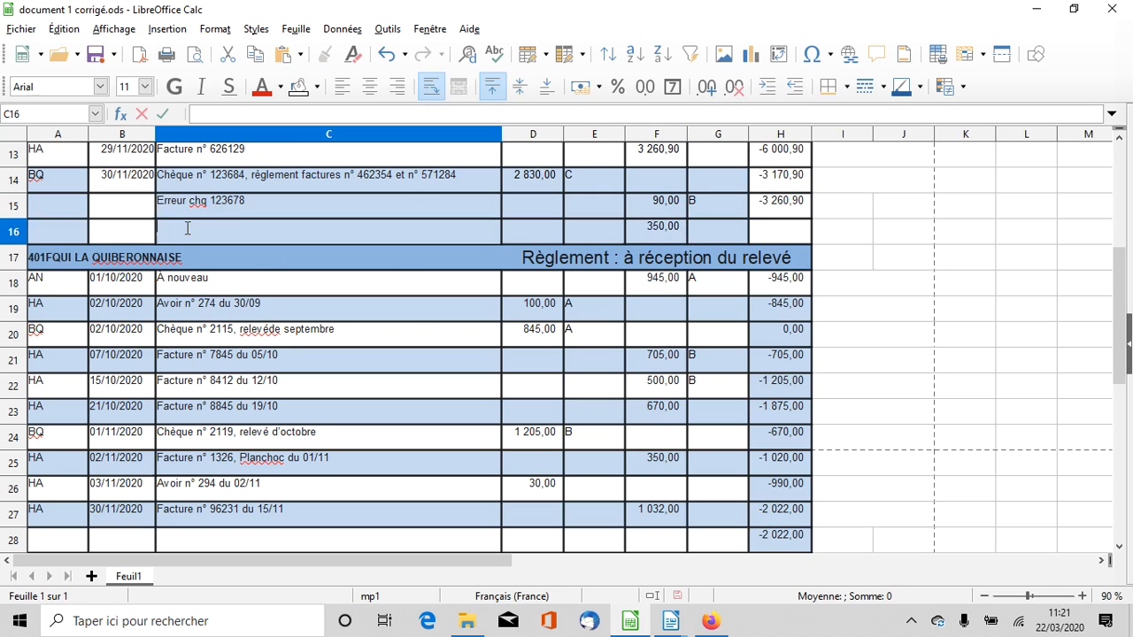
{"action": "type", "text": "E"}
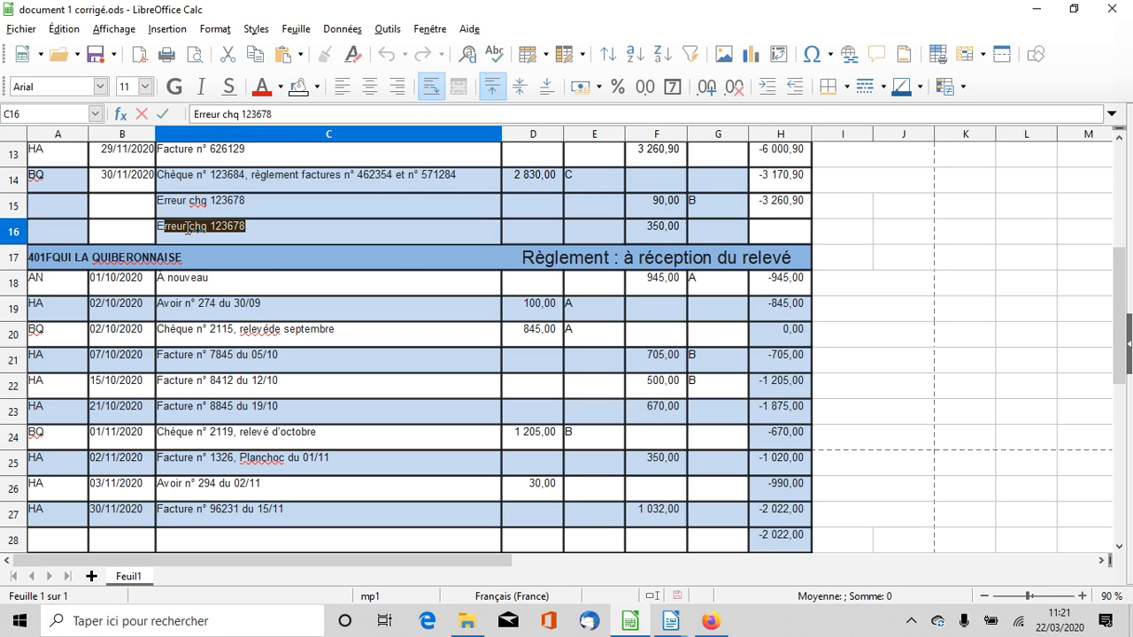
{"action": "type", "text": "rreur enr"}
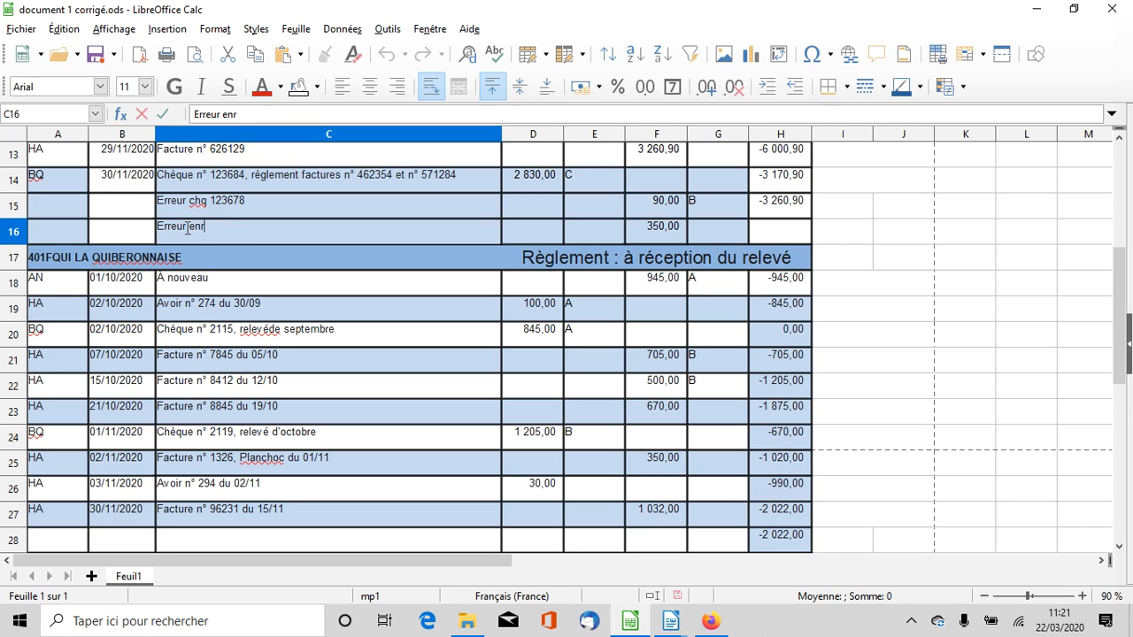
{"action": "type", "text": " fact 1326"}
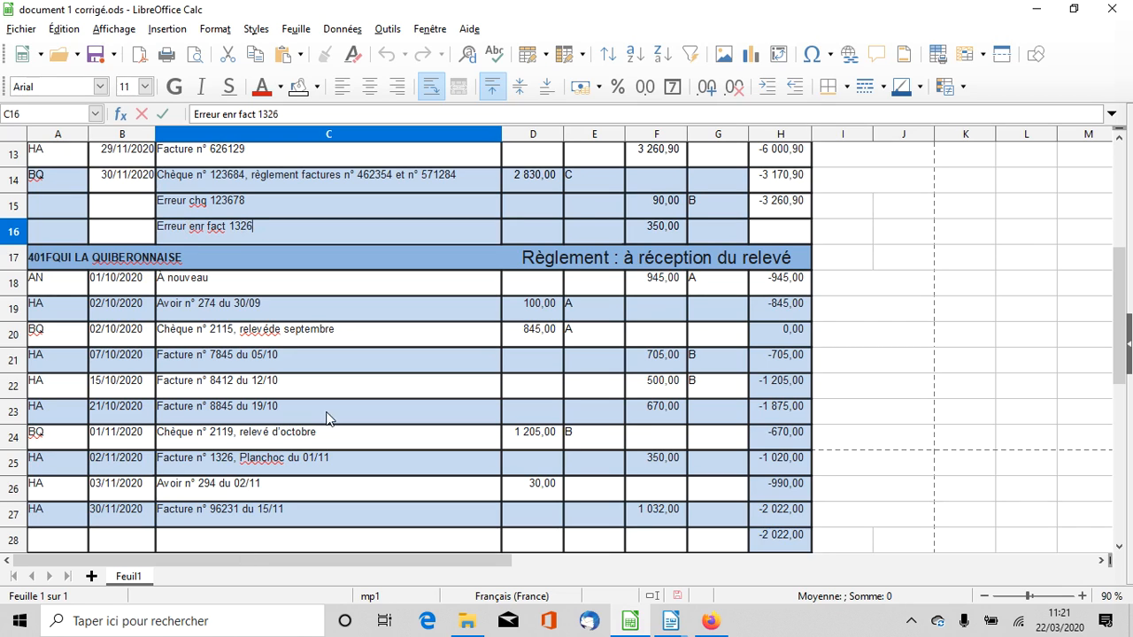
{"action": "left_click", "coordinate": [783, 209]}
{"action": "left_click_drag", "start_coordinate": [810, 215], "coordinate": [802, 239]}
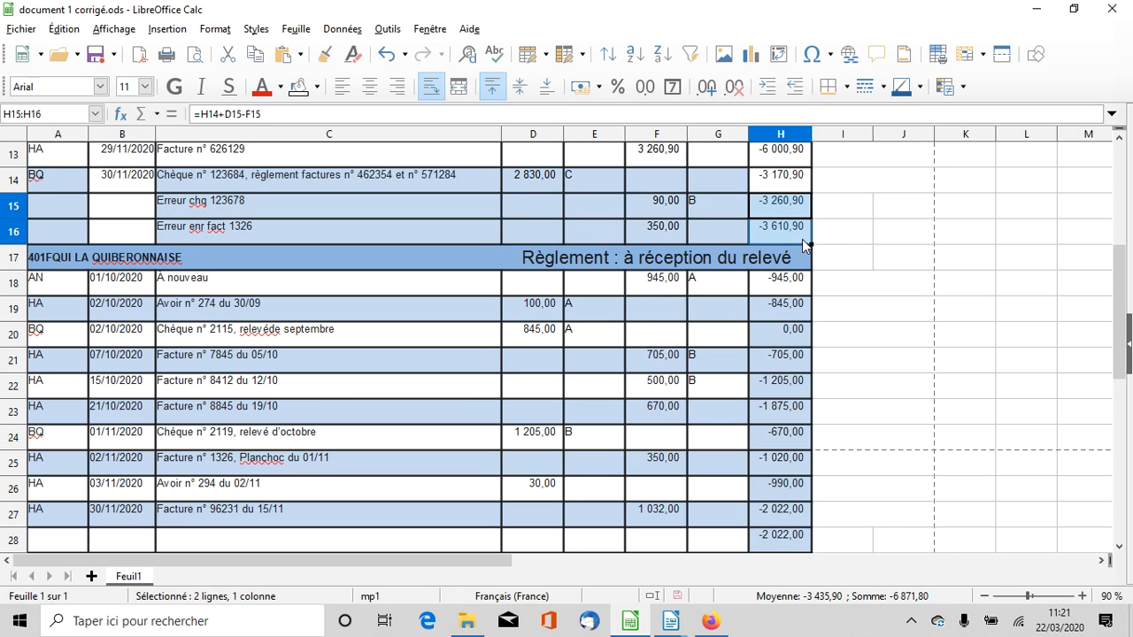
Enter a debit of 350 in D28 under the La Quiberonnaise account and clear the amount misplaced in E28
{"action": "scroll", "coordinate": [779, 226], "scroll_direction": "up", "scroll_amount": 1}
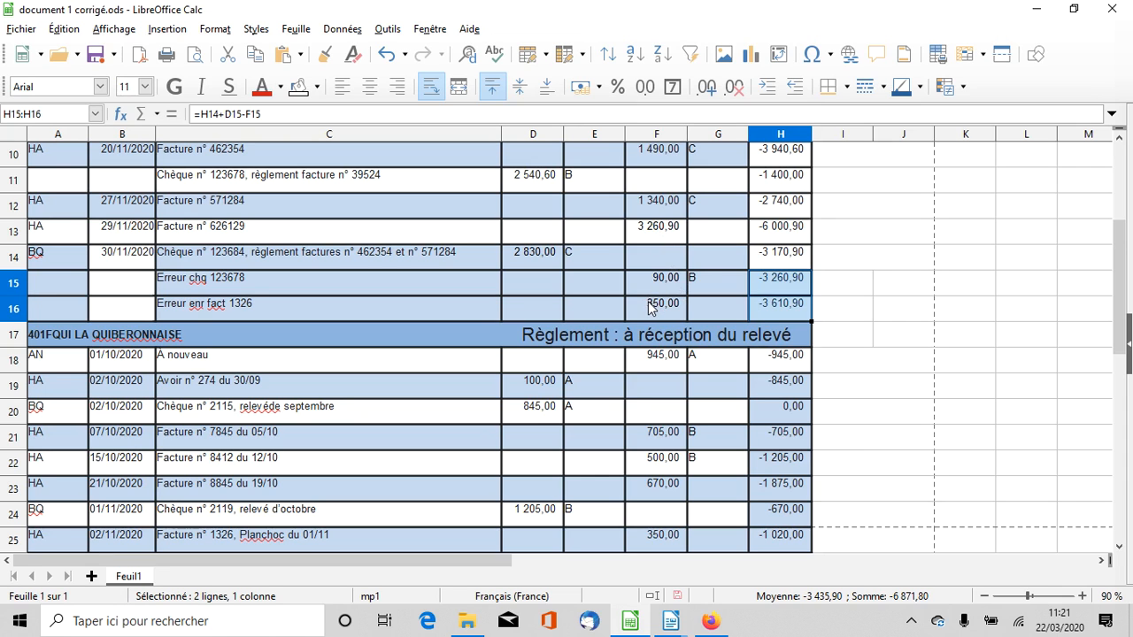
{"action": "scroll", "coordinate": [649, 307], "scroll_direction": "down", "scroll_amount": 3}
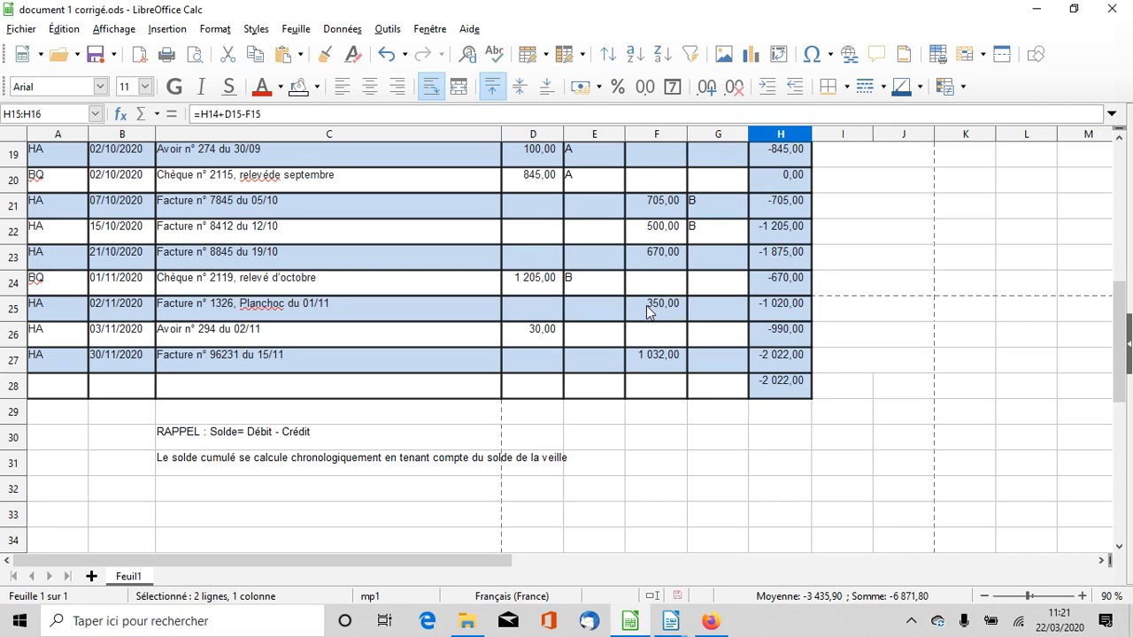
{"action": "left_click", "coordinate": [591, 390]}
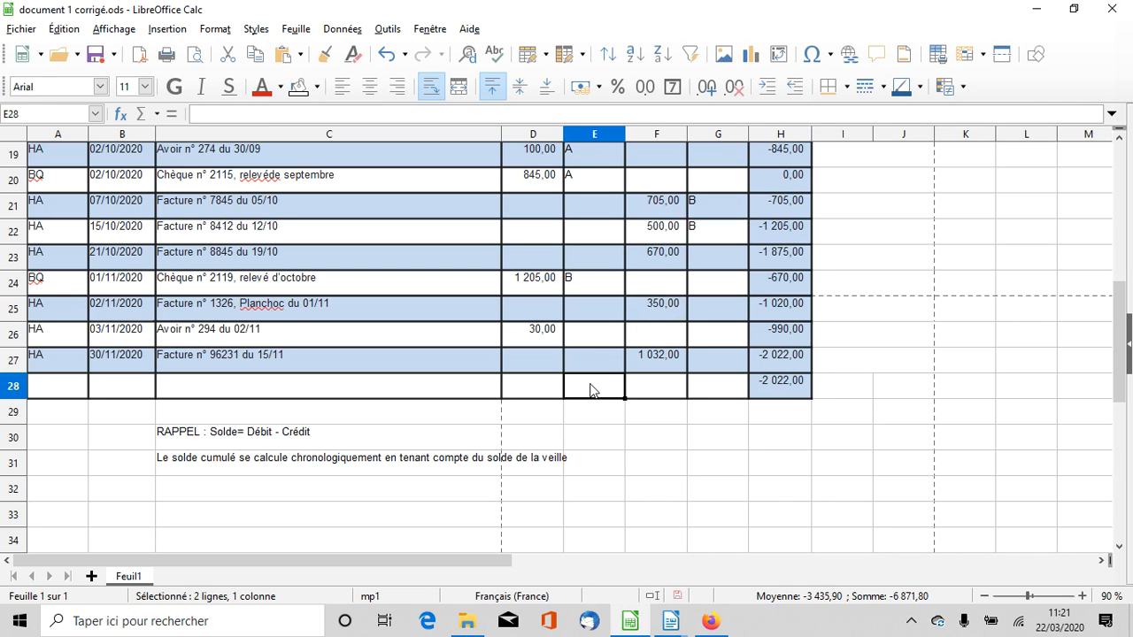
{"action": "type", "text": "5"}
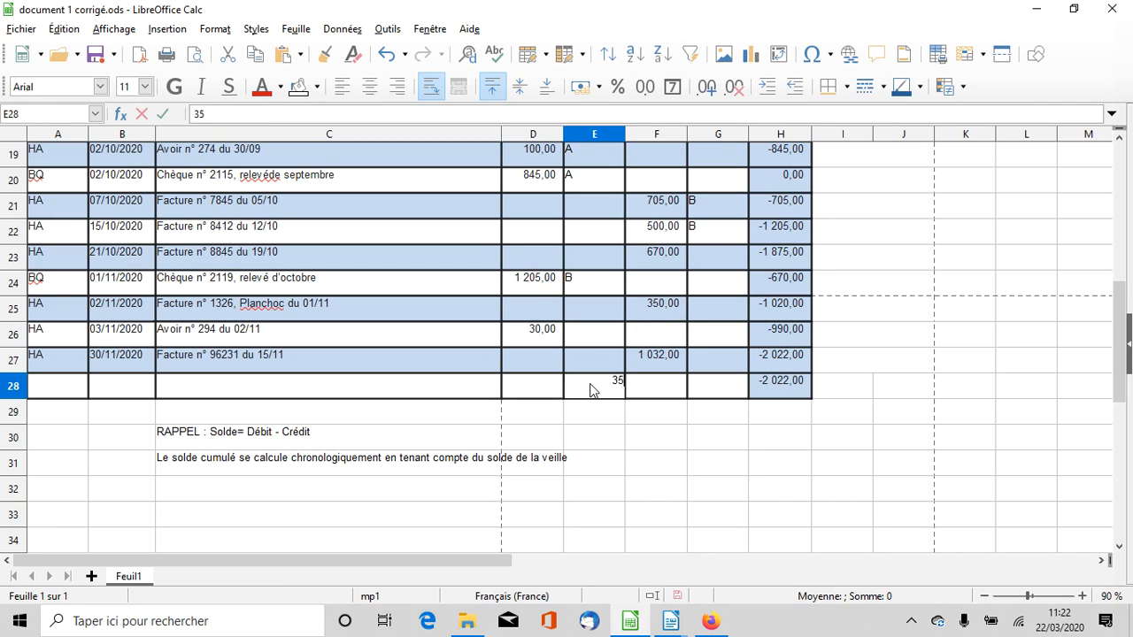
{"action": "type", "text": "0"}
{"action": "left_click", "coordinate": [561, 396]}
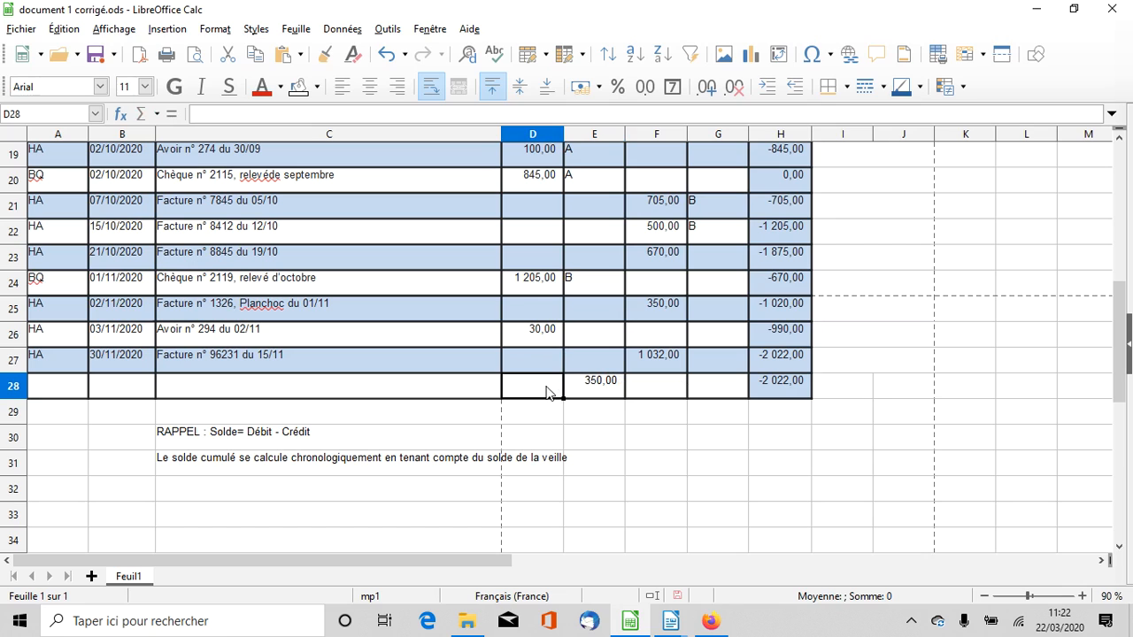
{"action": "type", "text": "350"}
{"action": "double_click", "coordinate": [597, 381]}
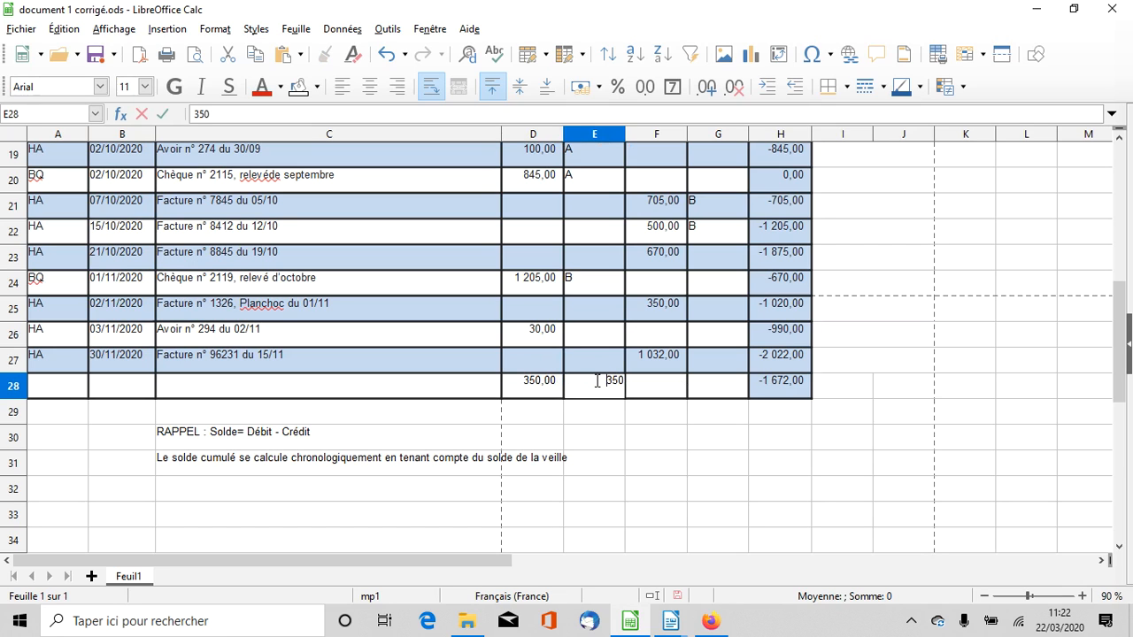
{"action": "left_click_drag", "start_coordinate": [597, 381], "coordinate": [658, 372]}
{"action": "key", "text": "BackSpace"}
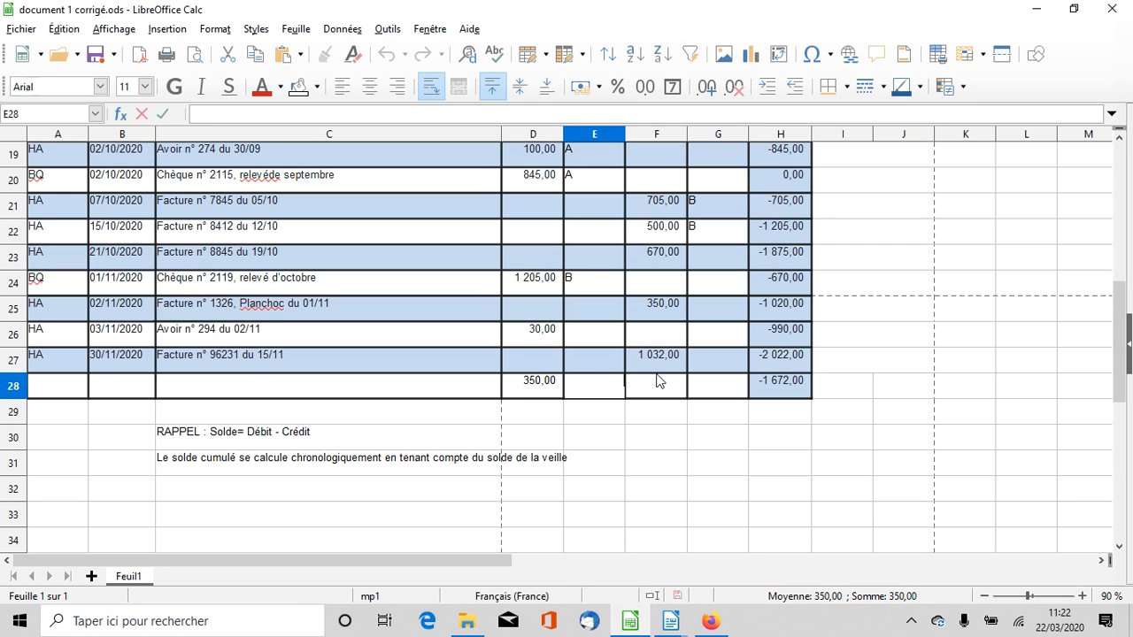
{"action": "scroll", "coordinate": [591, 352], "scroll_direction": "up", "scroll_amount": 6}
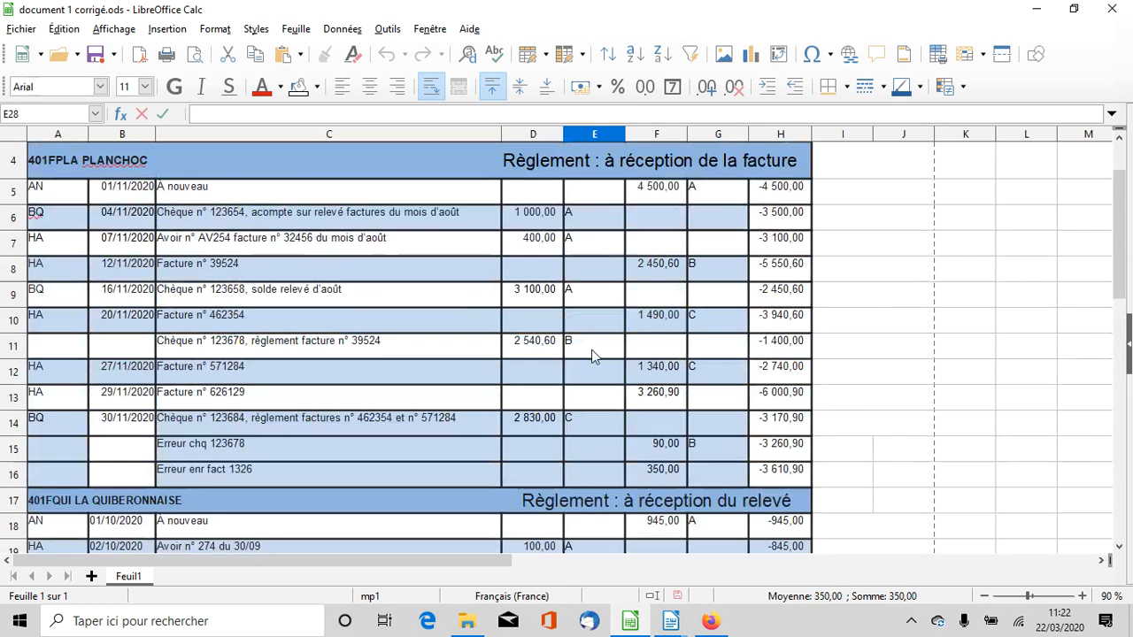
Copy the label "Erreur enr fact 1326" from C16 in the Planchoc account into C28 of the La Quiberonnaise account
{"action": "scroll", "coordinate": [563, 270], "scroll_direction": "down", "scroll_amount": 6}
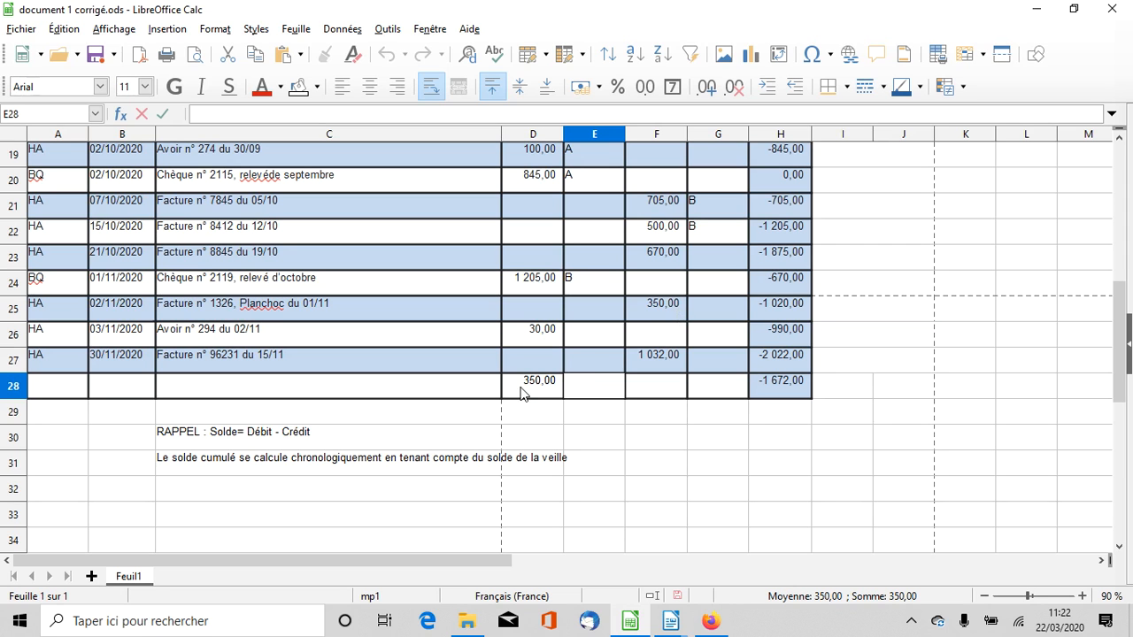
{"action": "scroll", "coordinate": [419, 374], "scroll_direction": "up", "scroll_amount": 3}
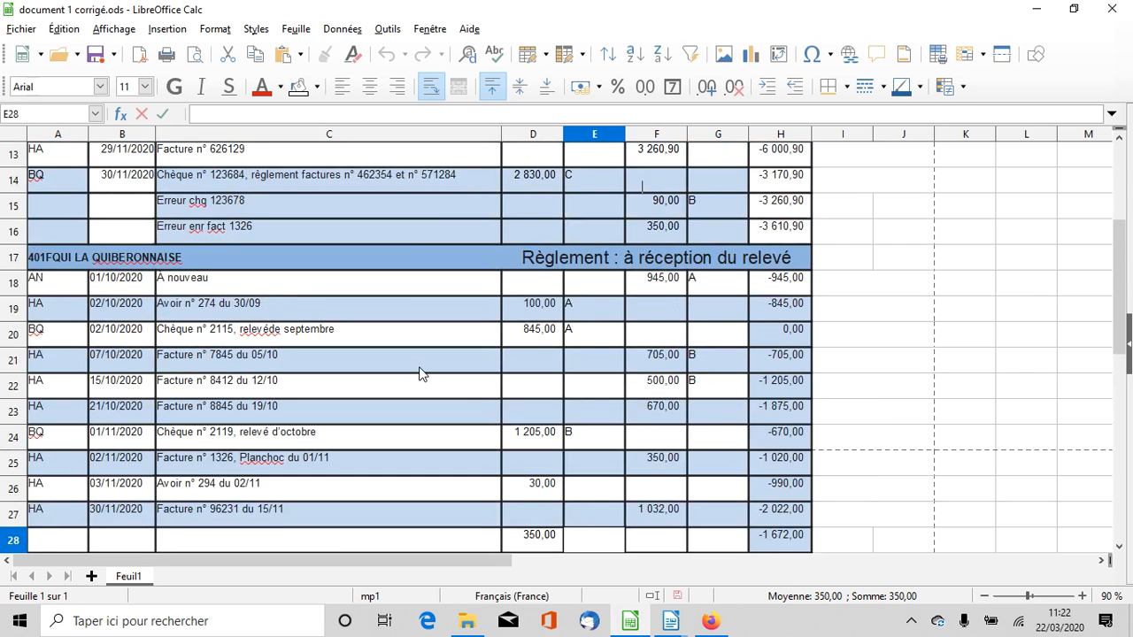
{"action": "double_click", "coordinate": [202, 316]}
{"action": "triple_click", "coordinate": [202, 316]}
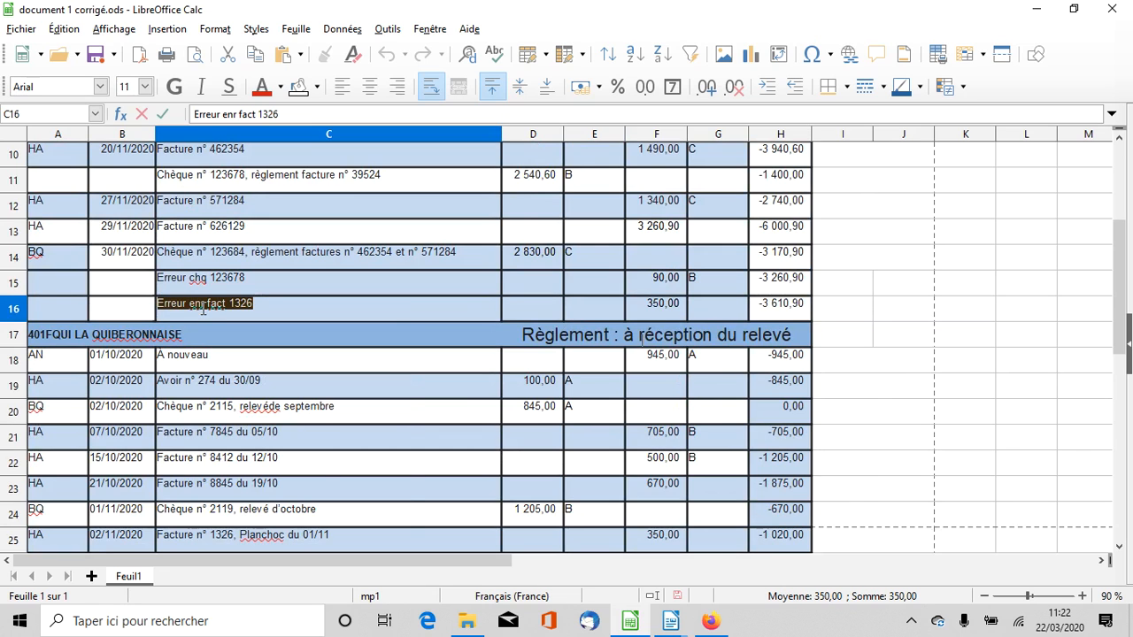
{"action": "right_click", "coordinate": [201, 305]}
{"action": "left_click", "coordinate": [165, 296]}
{"action": "triple_click", "coordinate": [165, 297]}
{"action": "right_click", "coordinate": [164, 295]}
{"action": "left_click", "coordinate": [425, 311]}
{"action": "left_click_drag", "start_coordinate": [424, 311], "coordinate": [10, 310]}
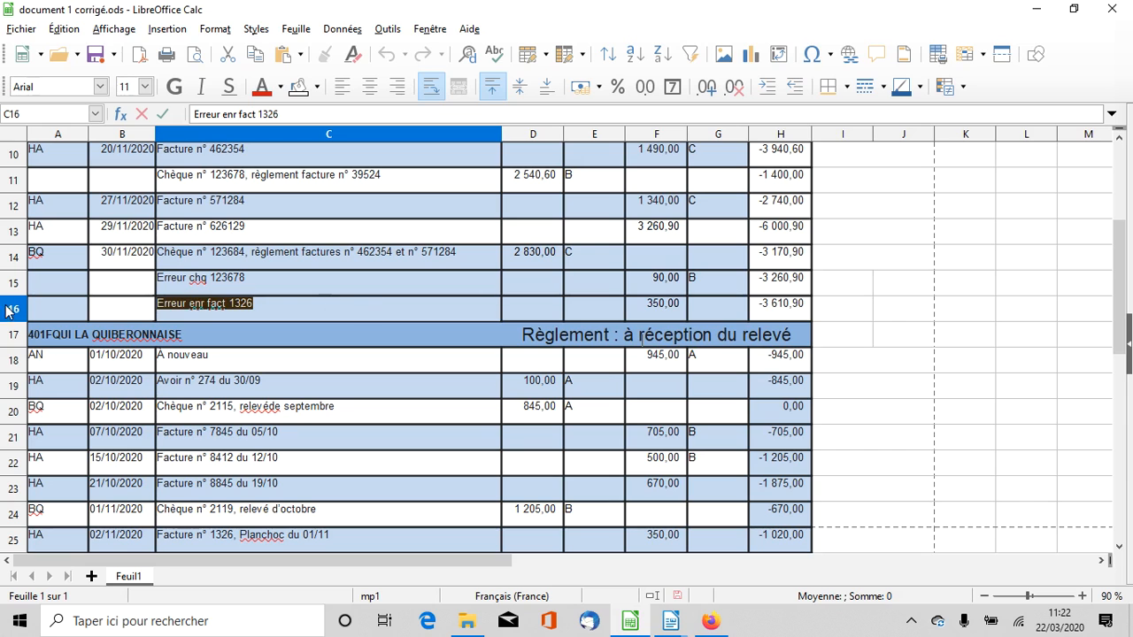
{"action": "right_click", "coordinate": [177, 305]}
{"action": "left_click", "coordinate": [245, 339]}
{"action": "scroll", "coordinate": [248, 355], "scroll_direction": "down", "scroll_amount": 4}
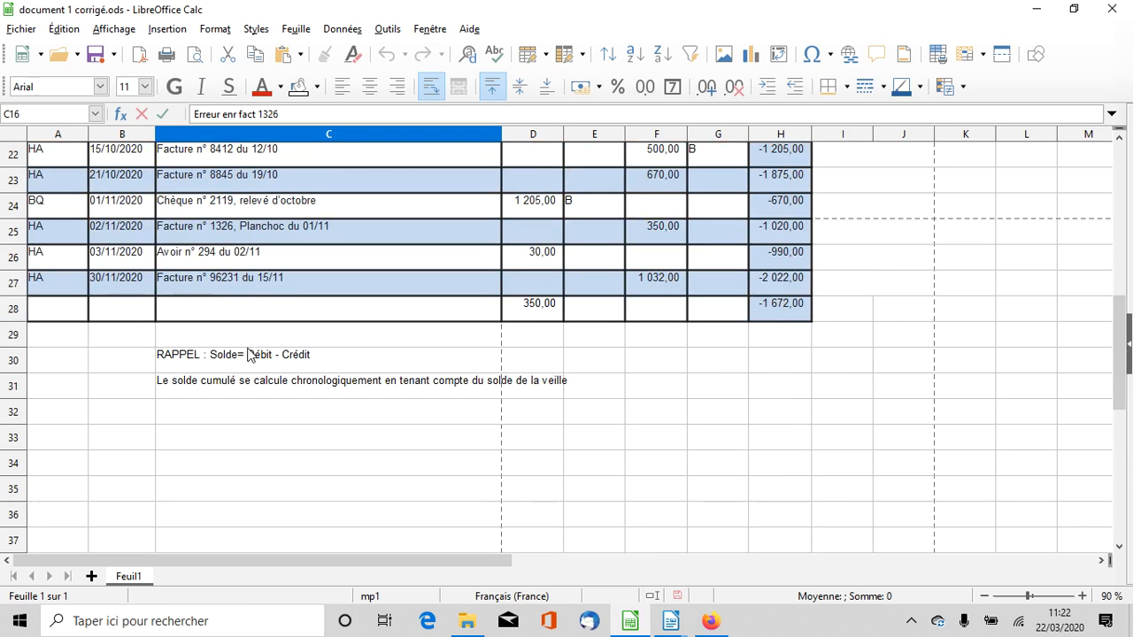
{"action": "double_click", "coordinate": [263, 309]}
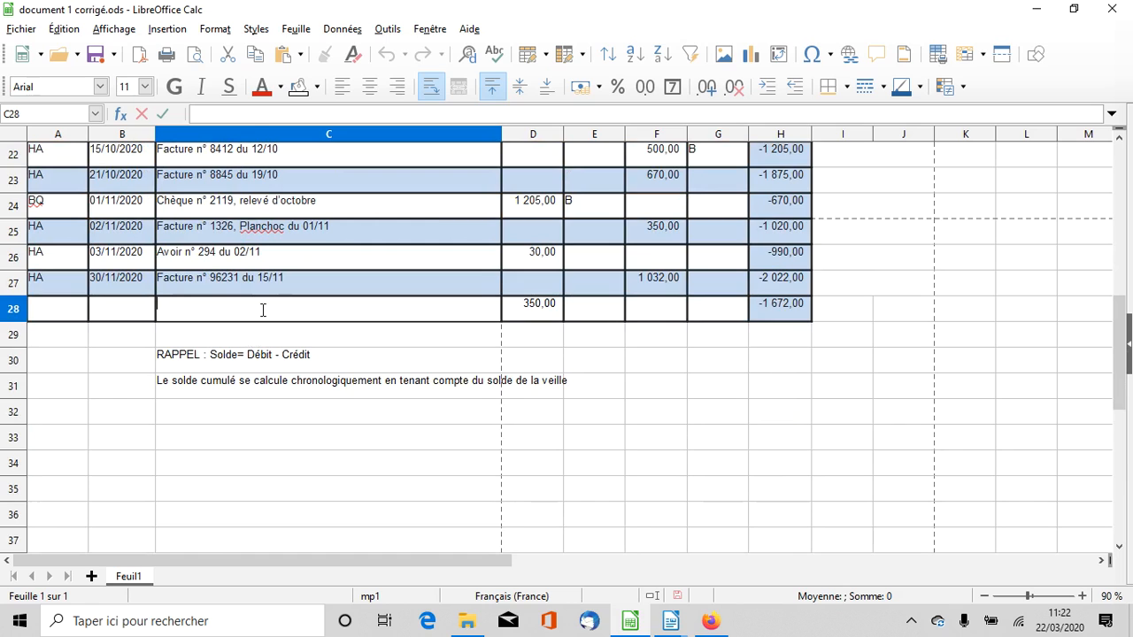
{"action": "key", "text": "ctrl+v"}
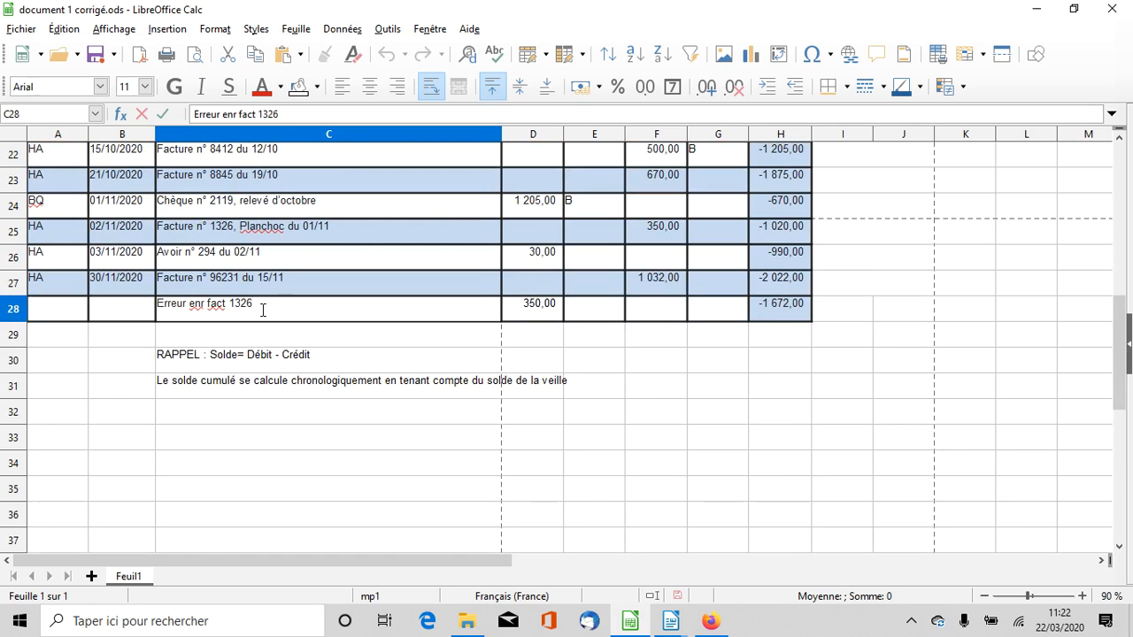
Date the La Quiberonnaise correction row 05/12/2020 in B28 and enter the journal code HA in A28
{"action": "left_click", "coordinate": [133, 309]}
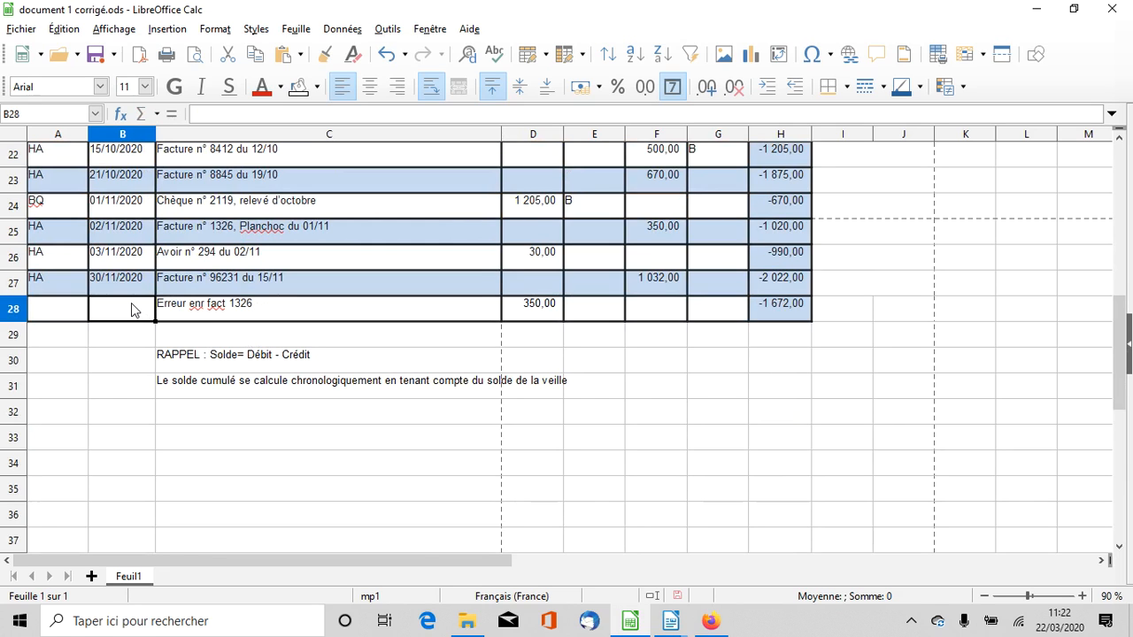
{"action": "type", "text": "5/12"}
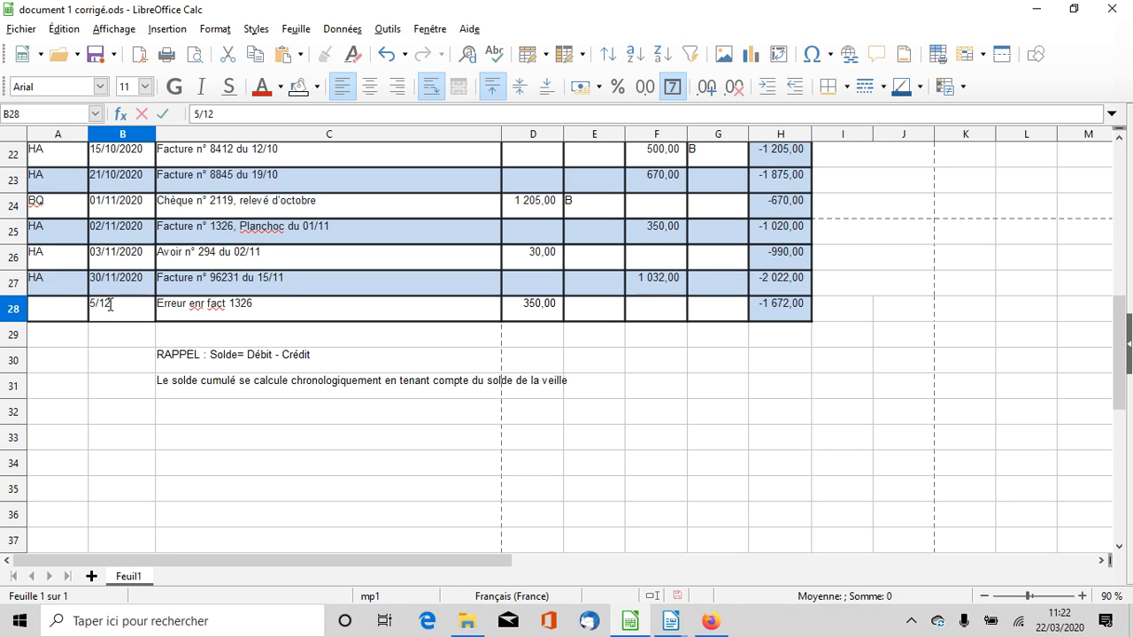
{"action": "left_click", "coordinate": [50, 307]}
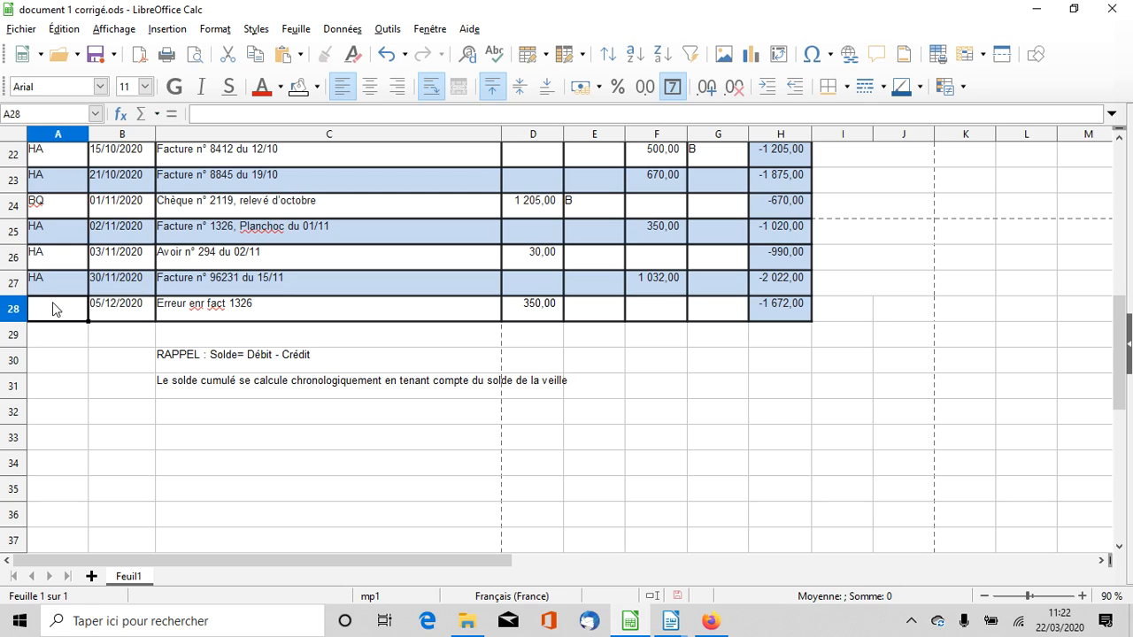
{"action": "type", "text": "HA"}
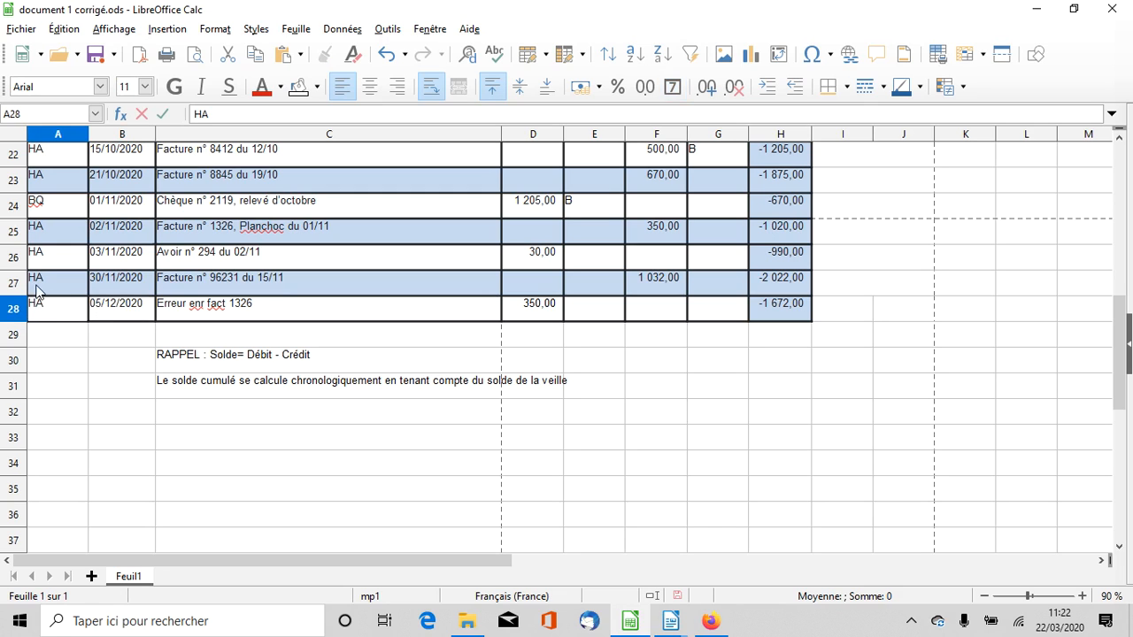
{"action": "left_click", "coordinate": [196, 315]}
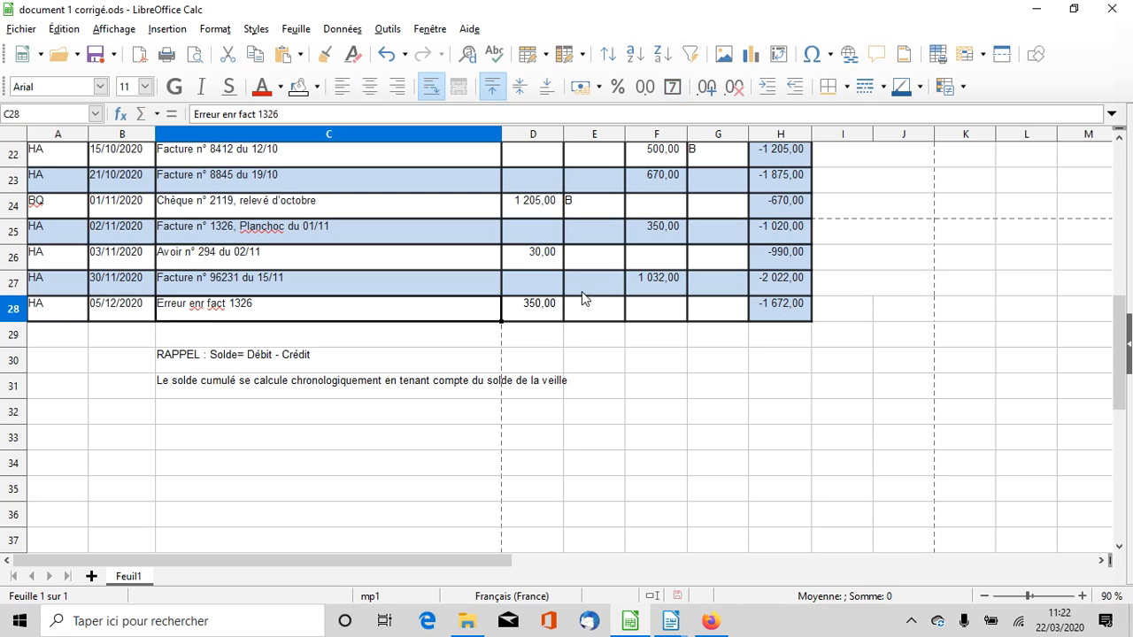
Examine the 350 debit in D28, the Solde cumulé formula in H28 and the unlettered lines of the La Quiberonnaise account
{"action": "left_click", "coordinate": [548, 310]}
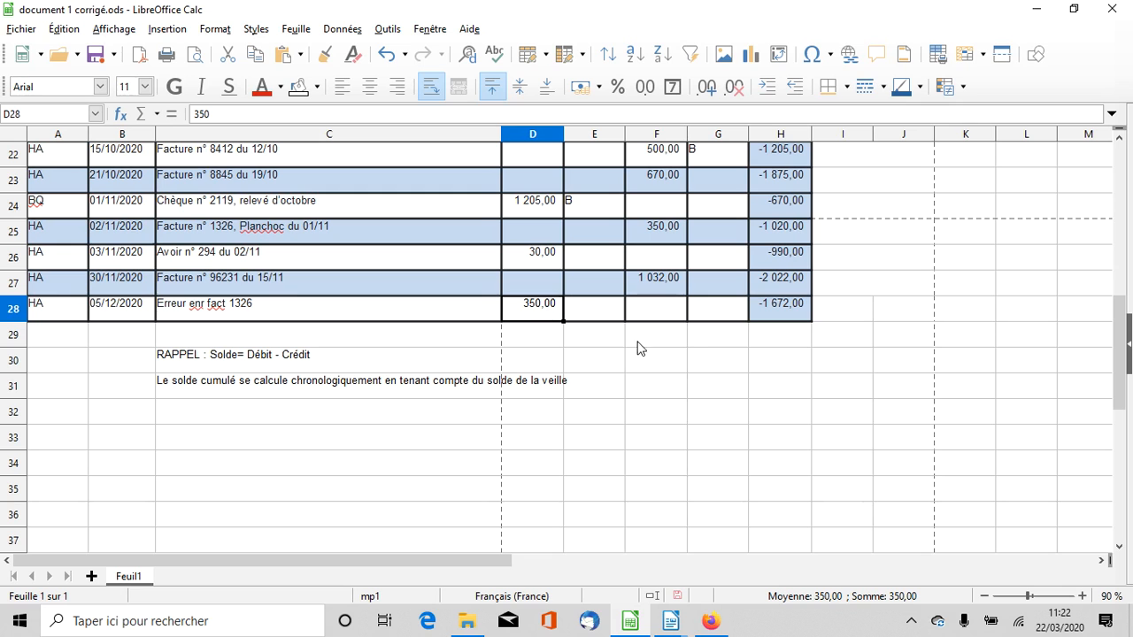
{"action": "scroll", "coordinate": [695, 348], "scroll_direction": "up", "scroll_amount": 3}
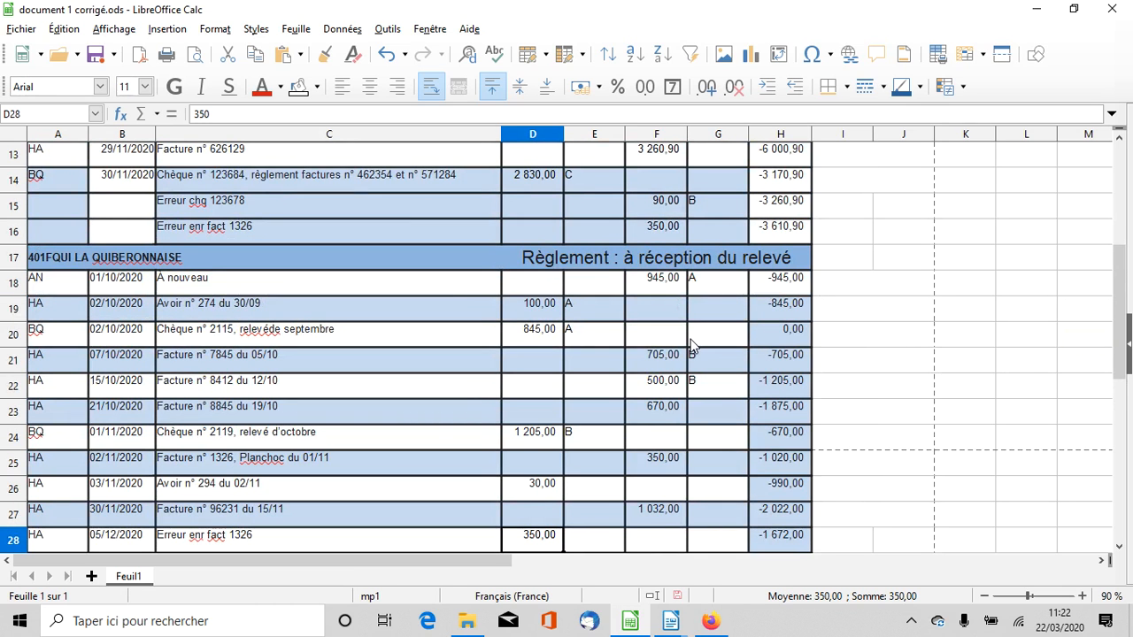
{"action": "scroll", "coordinate": [693, 347], "scroll_direction": "down", "scroll_amount": 2}
{"action": "scroll", "coordinate": [690, 338], "scroll_direction": "down", "scroll_amount": 1}
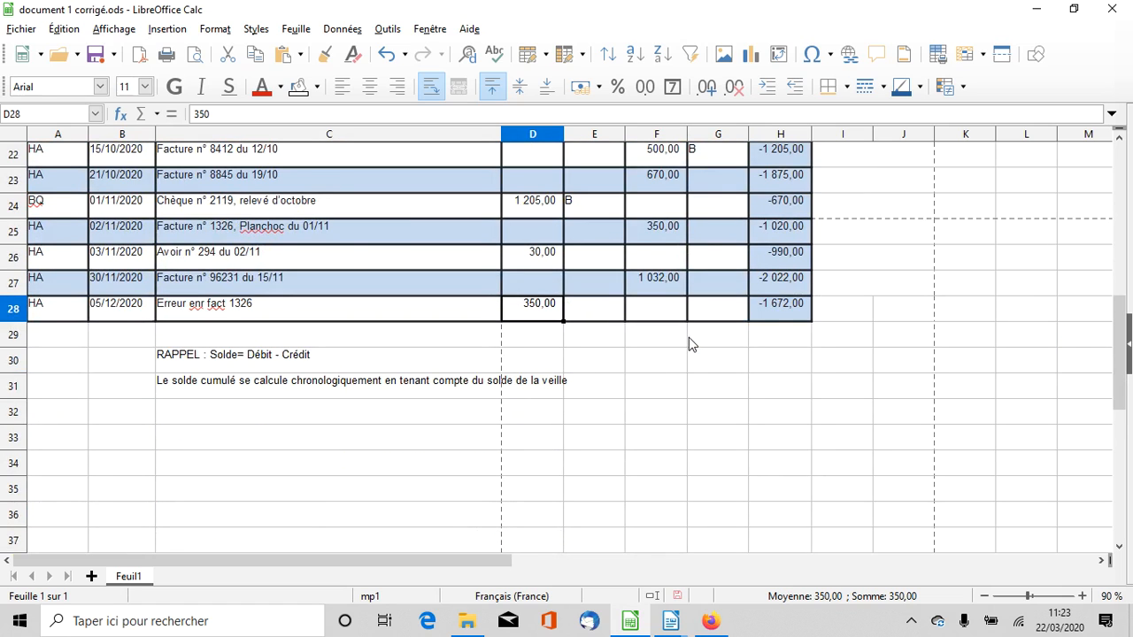
{"action": "left_click", "coordinate": [773, 314]}
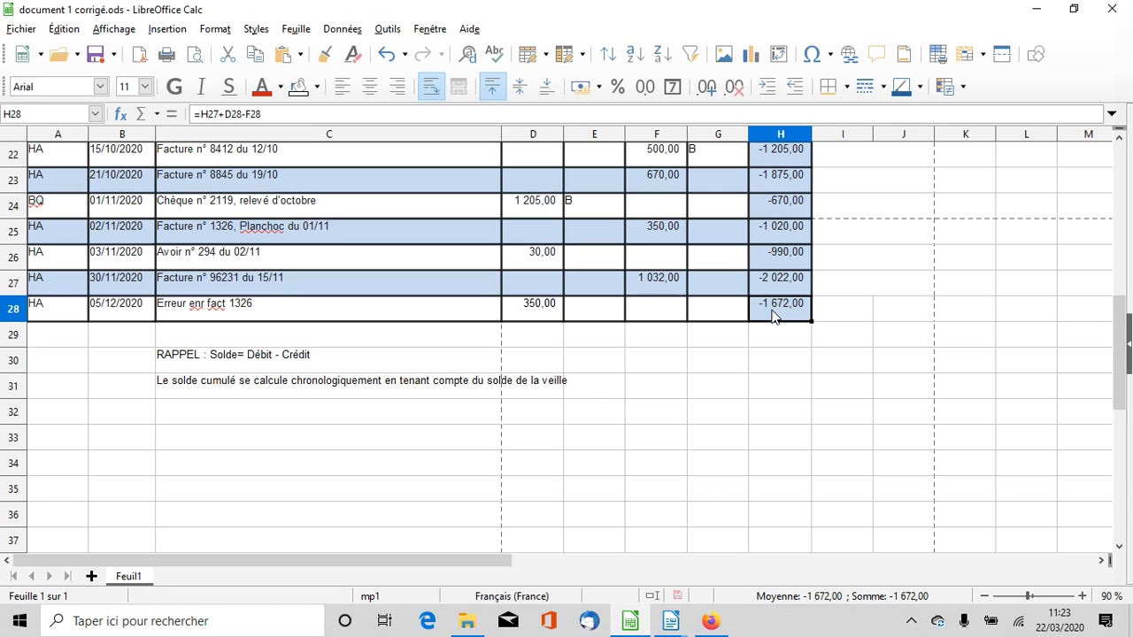
{"action": "scroll", "coordinate": [773, 315], "scroll_direction": "up", "scroll_amount": 1}
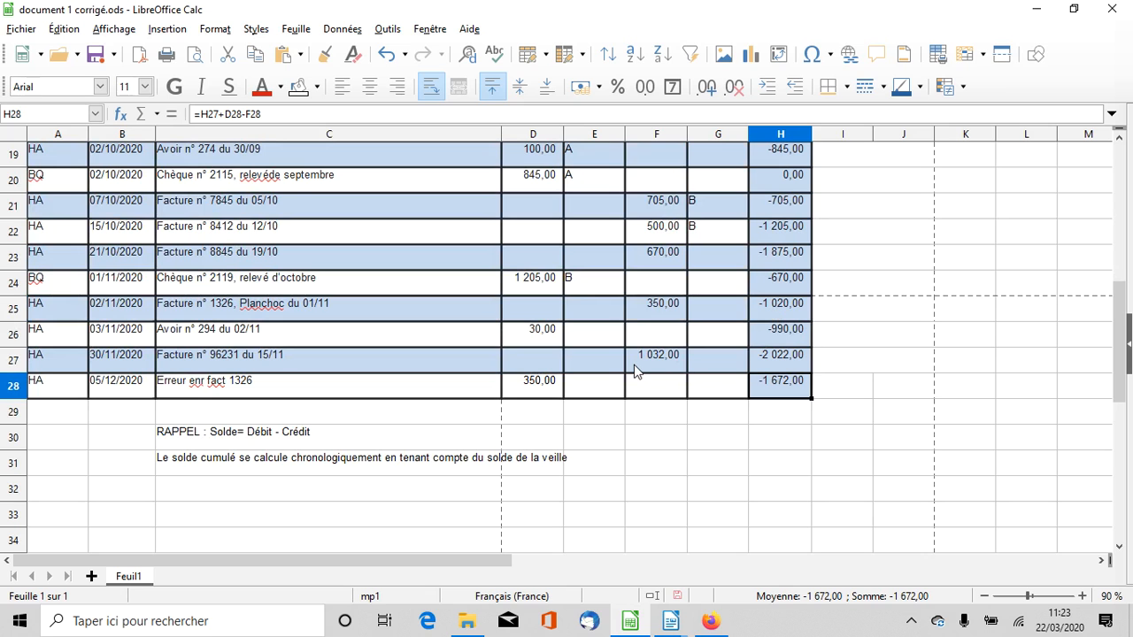
{"action": "scroll", "coordinate": [634, 370], "scroll_direction": "up", "scroll_amount": 2}
{"action": "scroll", "coordinate": [634, 370], "scroll_direction": "down", "scroll_amount": 2}
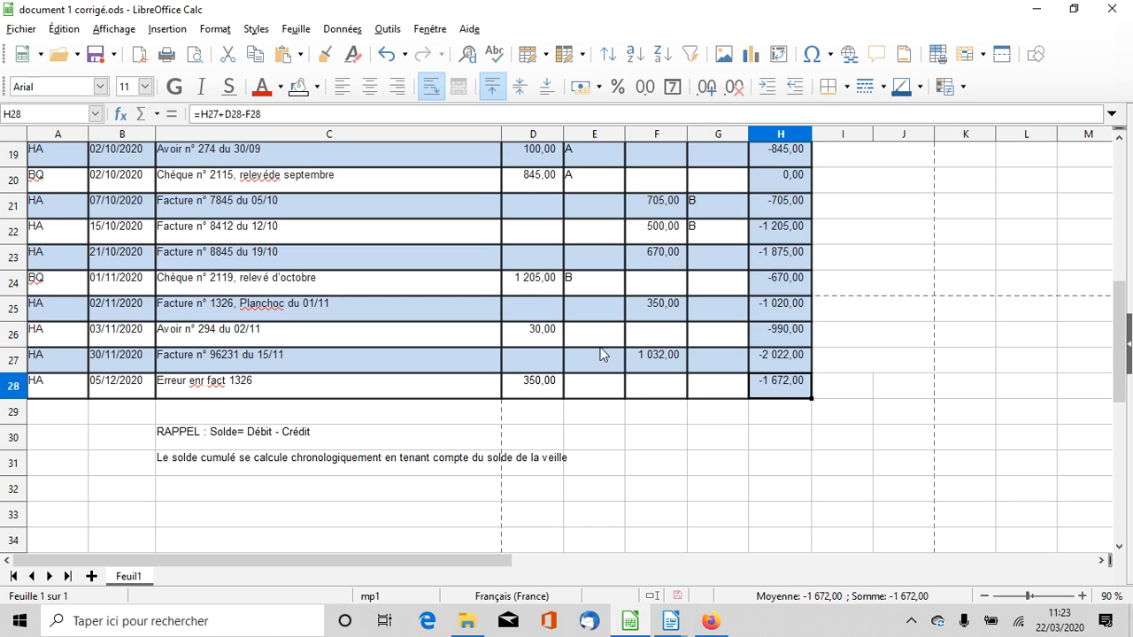
Switch to document 3 corrigé.odt in LibreOffice Writer and place the cursor after "Explication du solde du compte :" below the anomaly table
{"action": "mouse_move", "coordinate": [663, 622]}
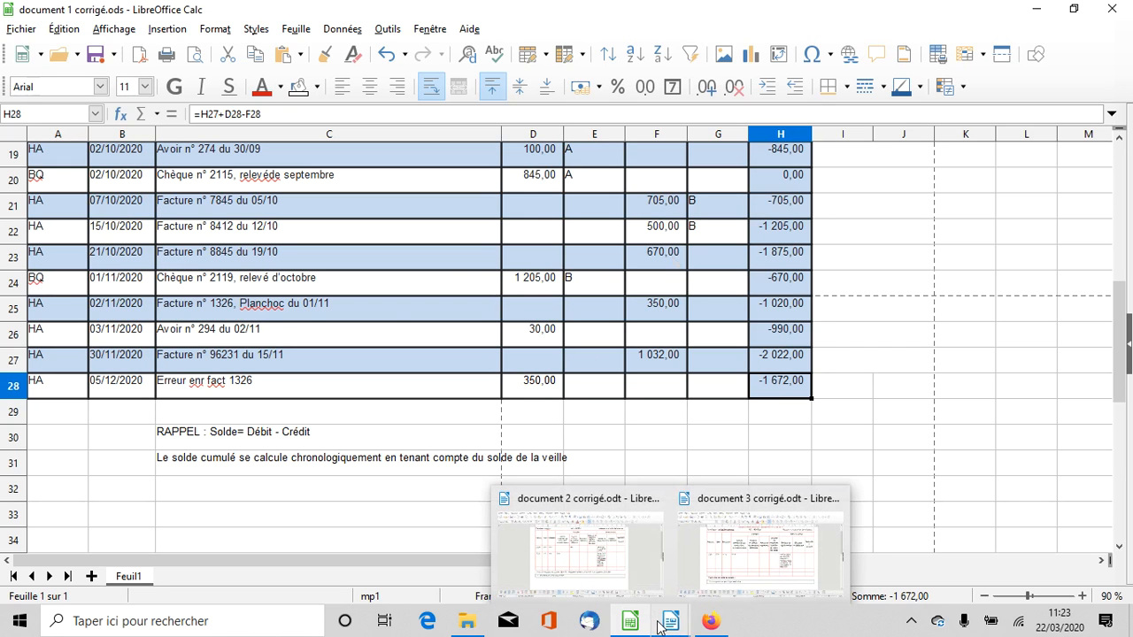
{"action": "left_click", "coordinate": [721, 569]}
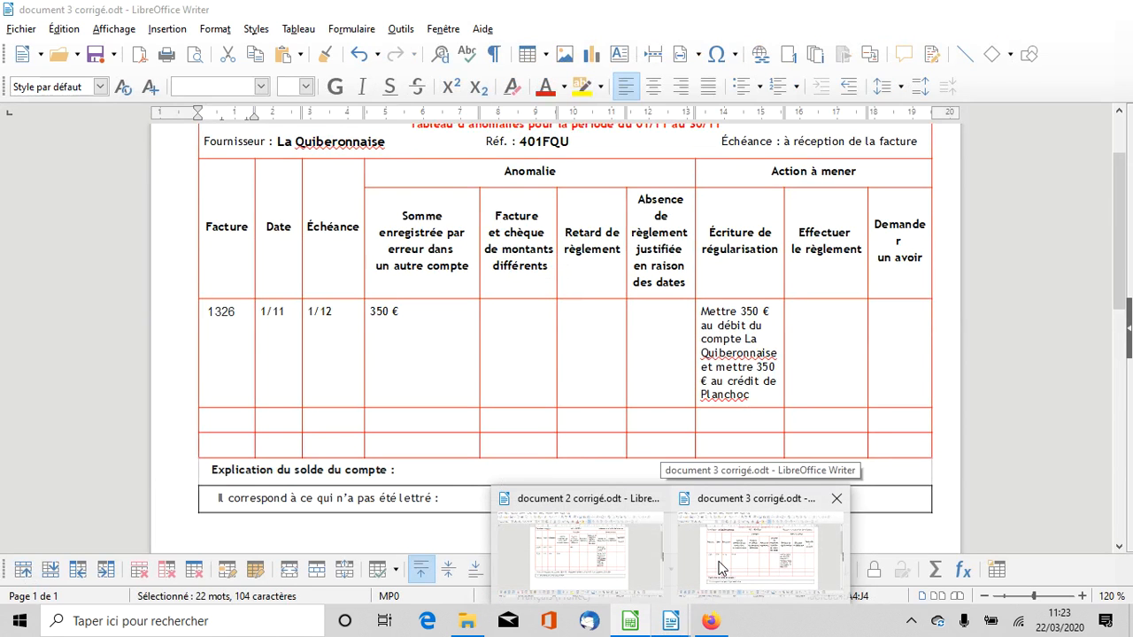
{"action": "left_click", "coordinate": [722, 570]}
{"action": "scroll", "coordinate": [539, 242], "scroll_direction": "up", "scroll_amount": 1}
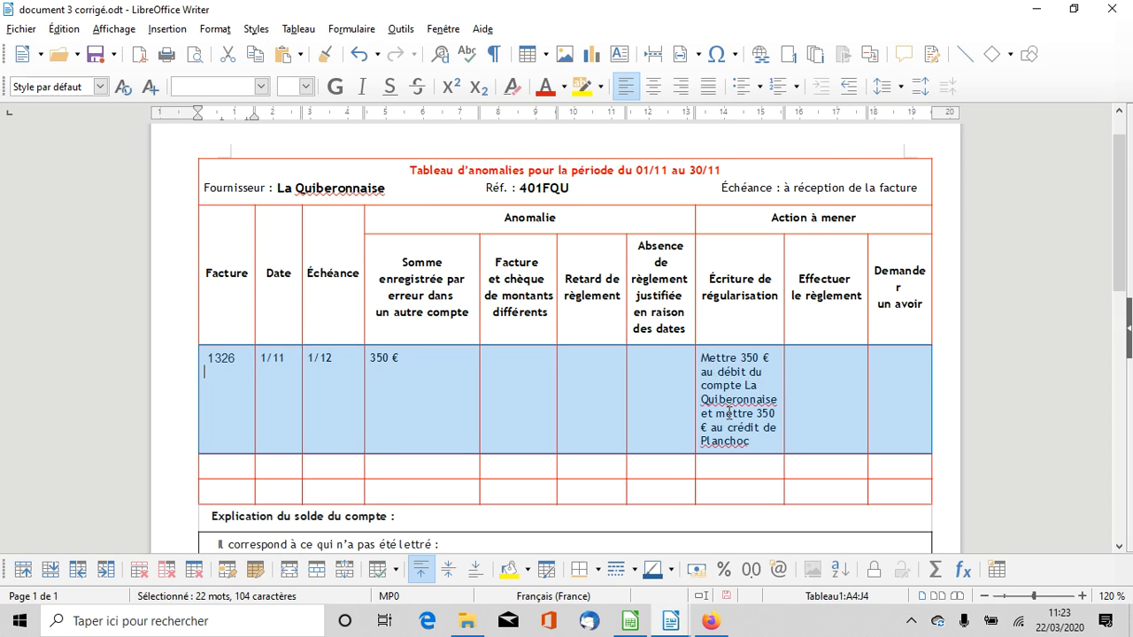
{"action": "scroll", "coordinate": [727, 413], "scroll_direction": "down", "scroll_amount": 1}
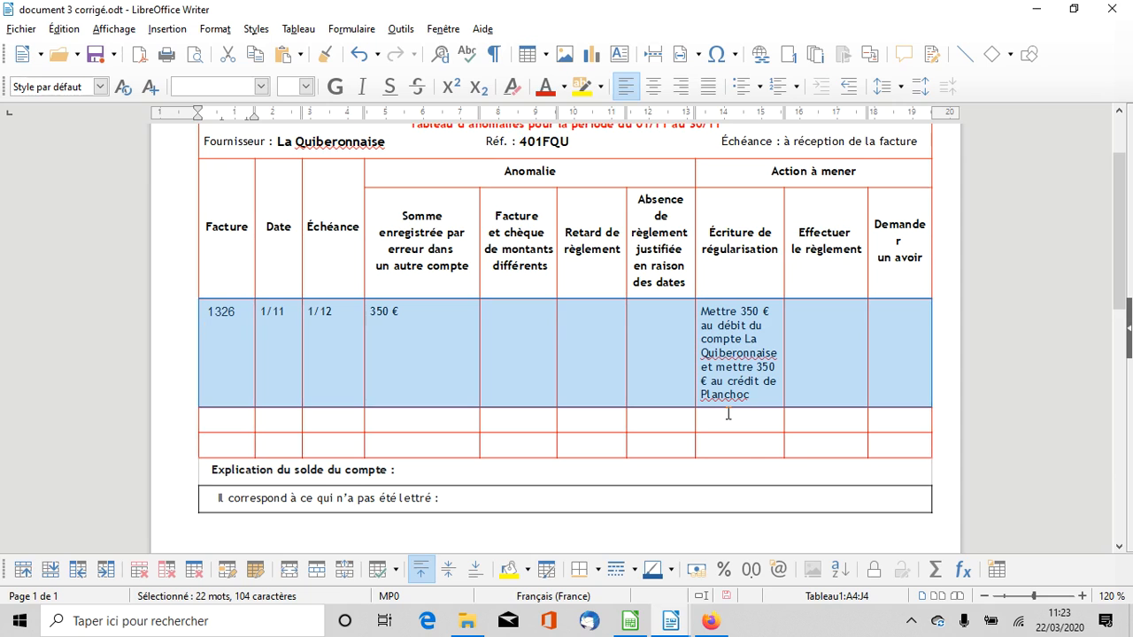
{"action": "left_click", "coordinate": [468, 466]}
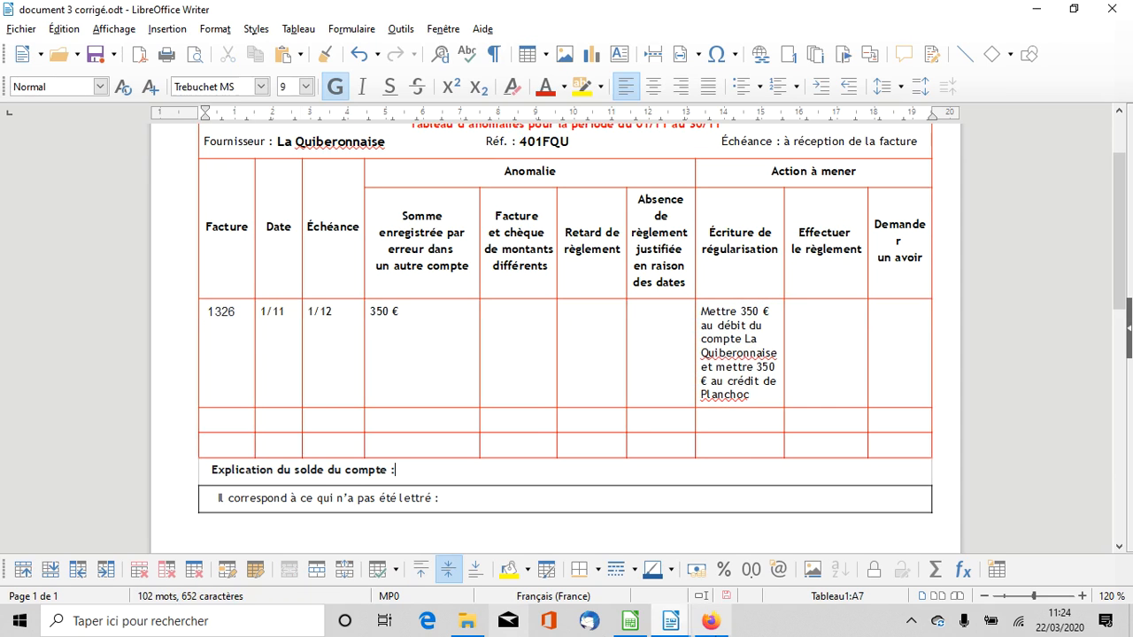
Look up the final La Quiberonnaise balance in the Calc ledger and begin the Writer balance explanation with "1672€ qui correspond aux factures"
{"action": "mouse_move", "coordinate": [632, 625]}
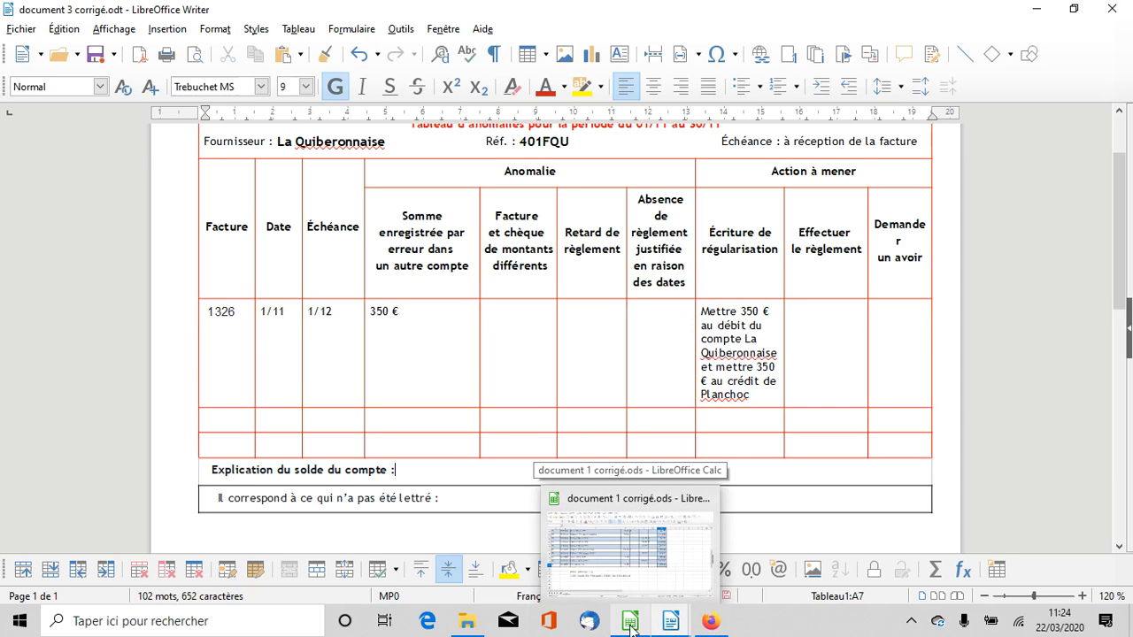
{"action": "left_click", "coordinate": [631, 625]}
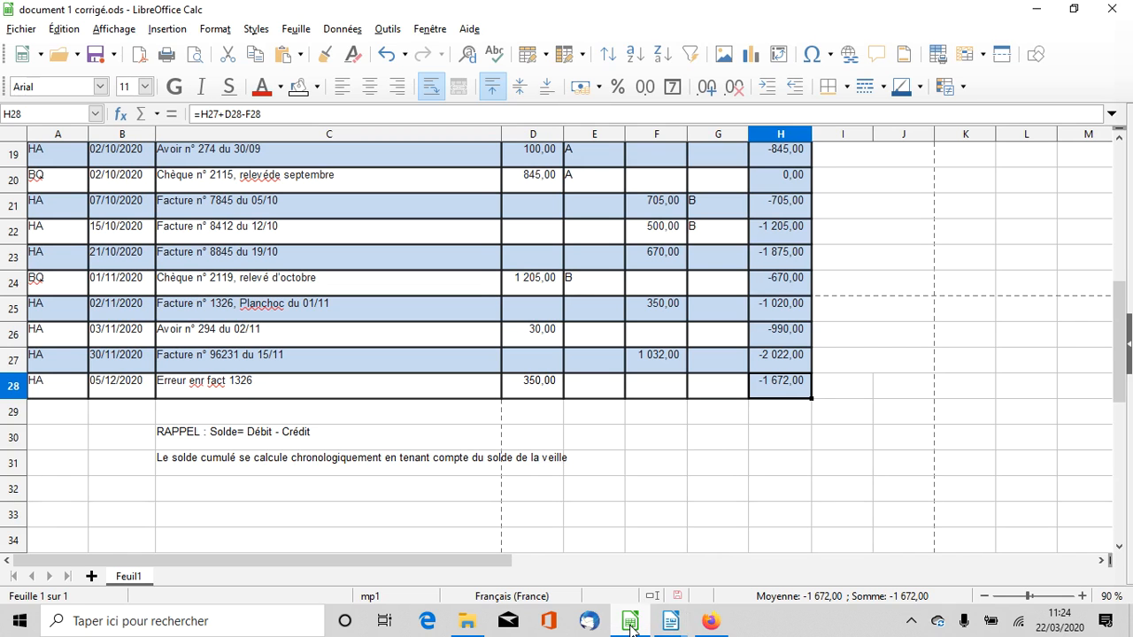
{"action": "left_click", "coordinate": [631, 624]}
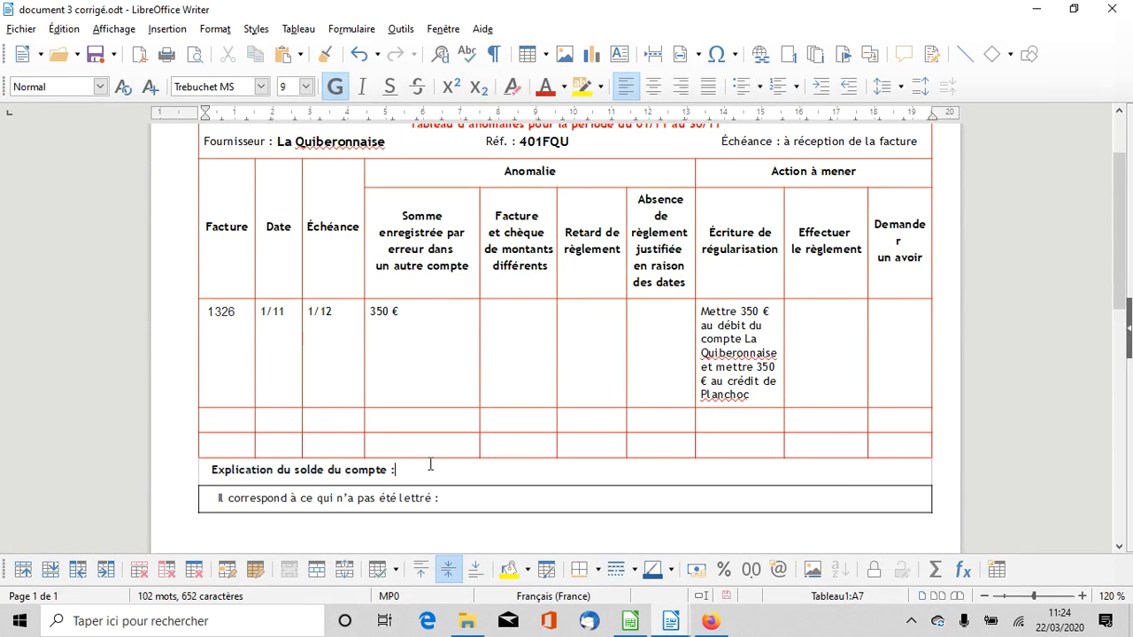
{"action": "type", "text": "672€ qui correspo"}
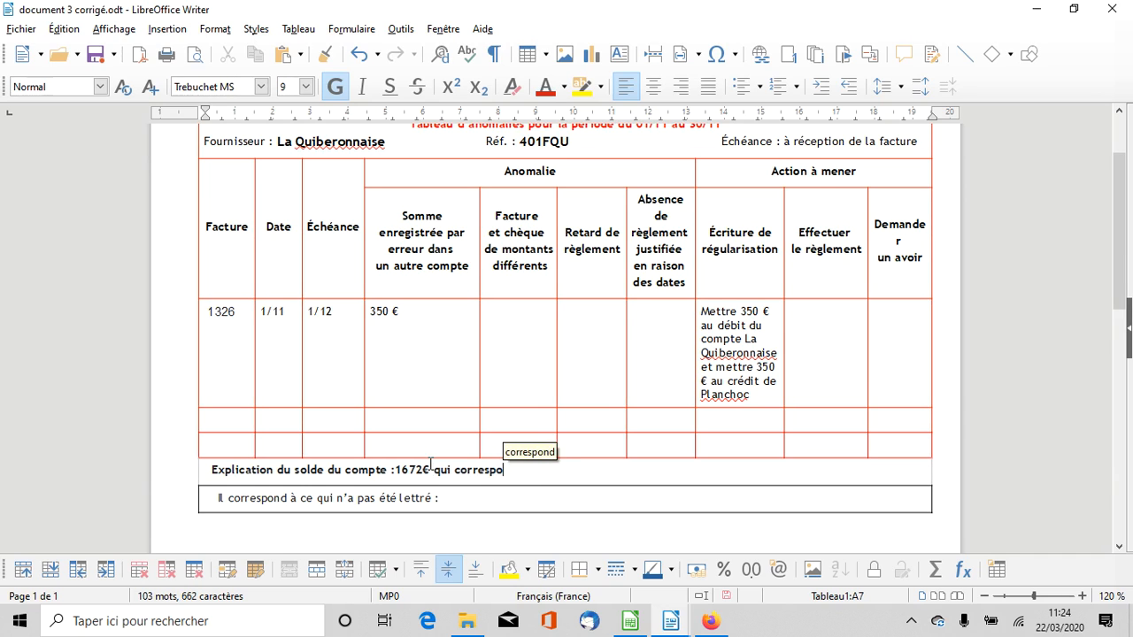
{"action": "type", "text": "nd au"}
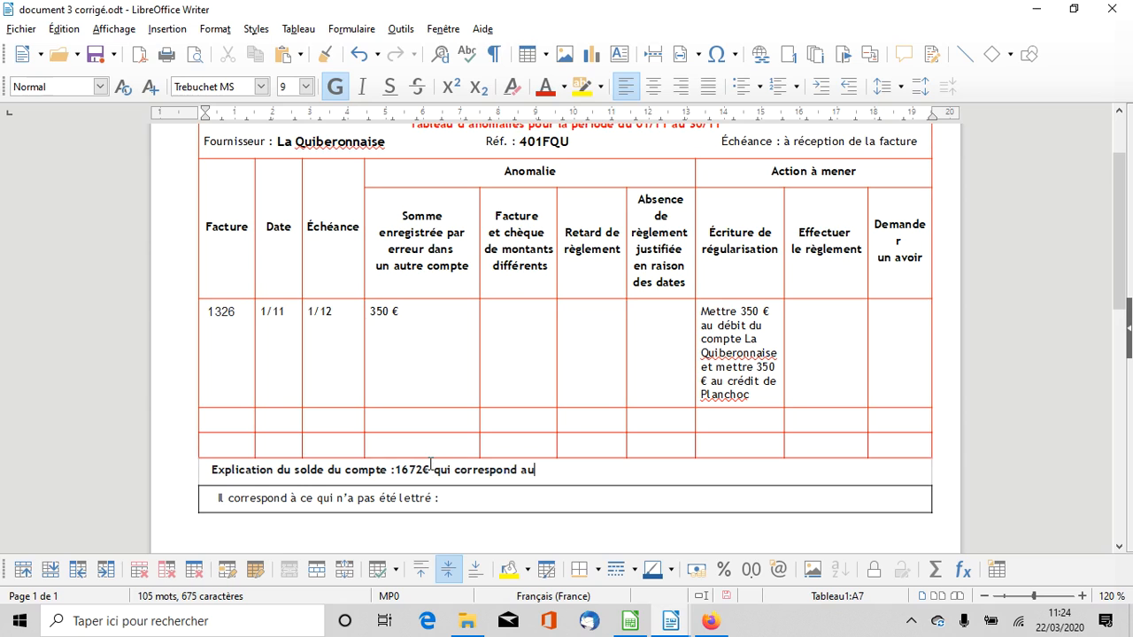
{"action": "type", "text": "x factures"}
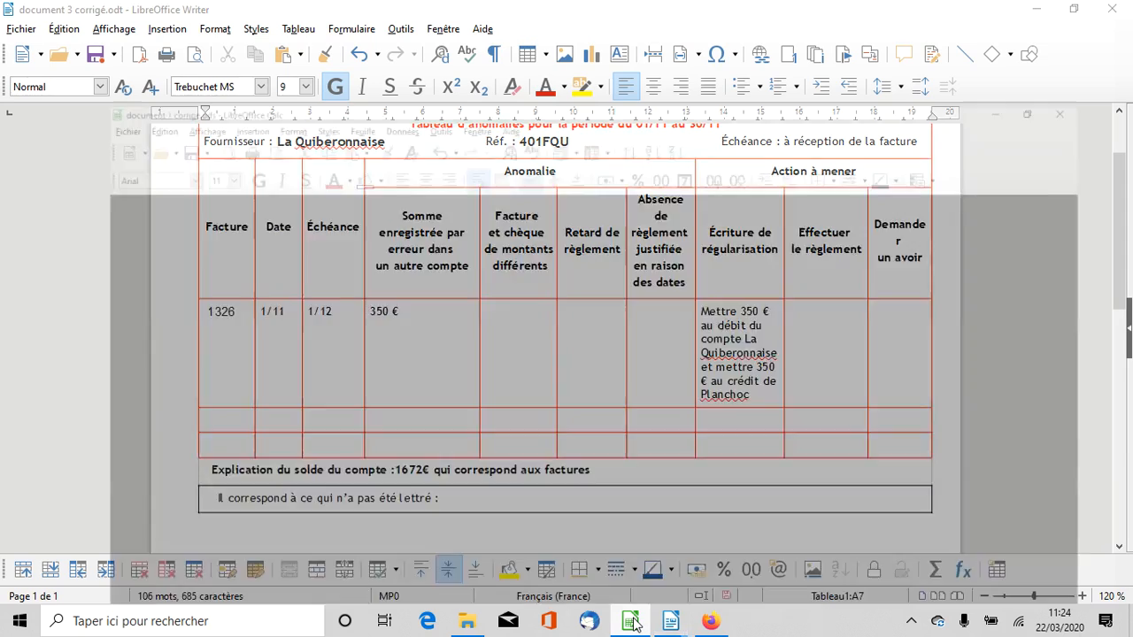
Look up the unlettered La Quiberonnaise invoices in the Calc ledger and complete the Writer balance explanation with "8845 et 96231"
{"action": "left_click", "coordinate": [632, 542]}
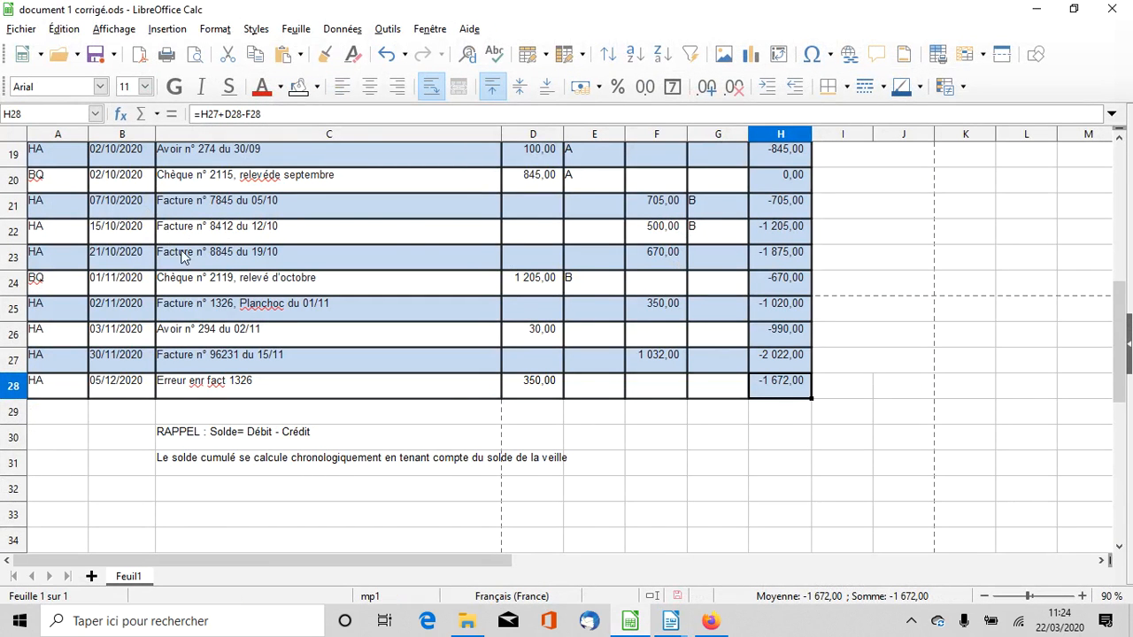
{"action": "left_click", "coordinate": [662, 624]}
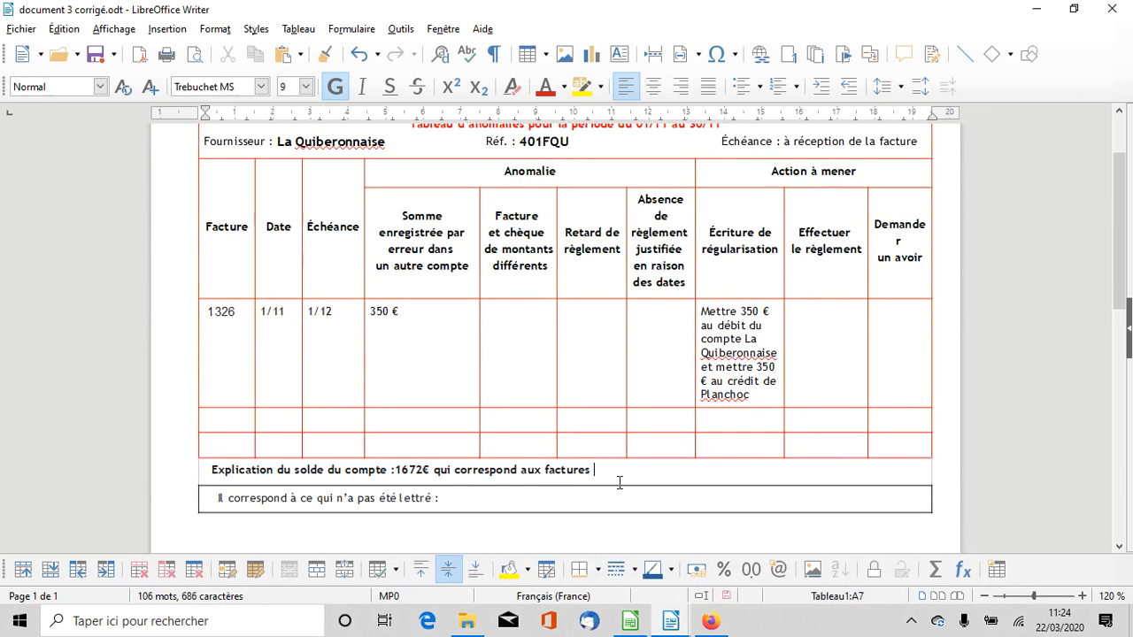
{"action": "type", "text": "8845 et"}
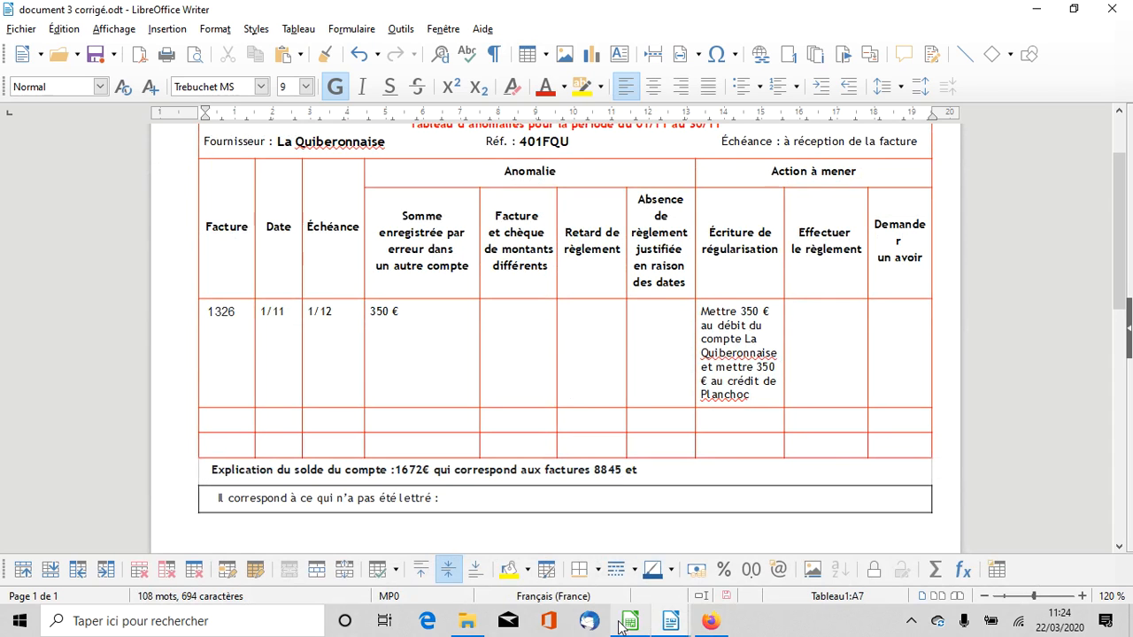
{"action": "left_click", "coordinate": [621, 627]}
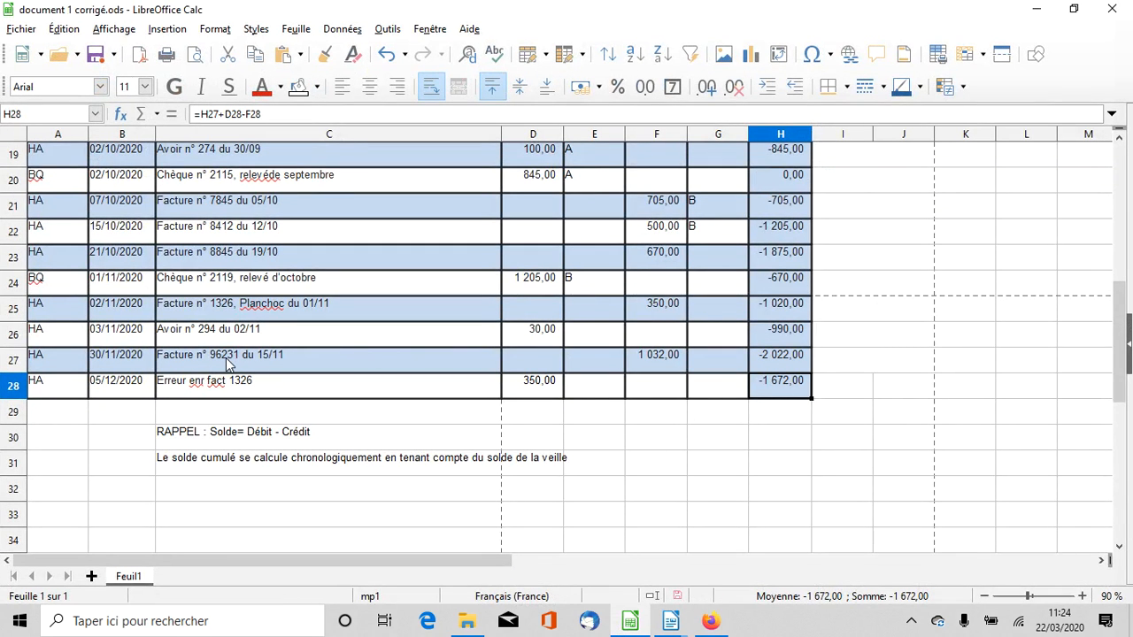
{"action": "left_click", "coordinate": [623, 626]}
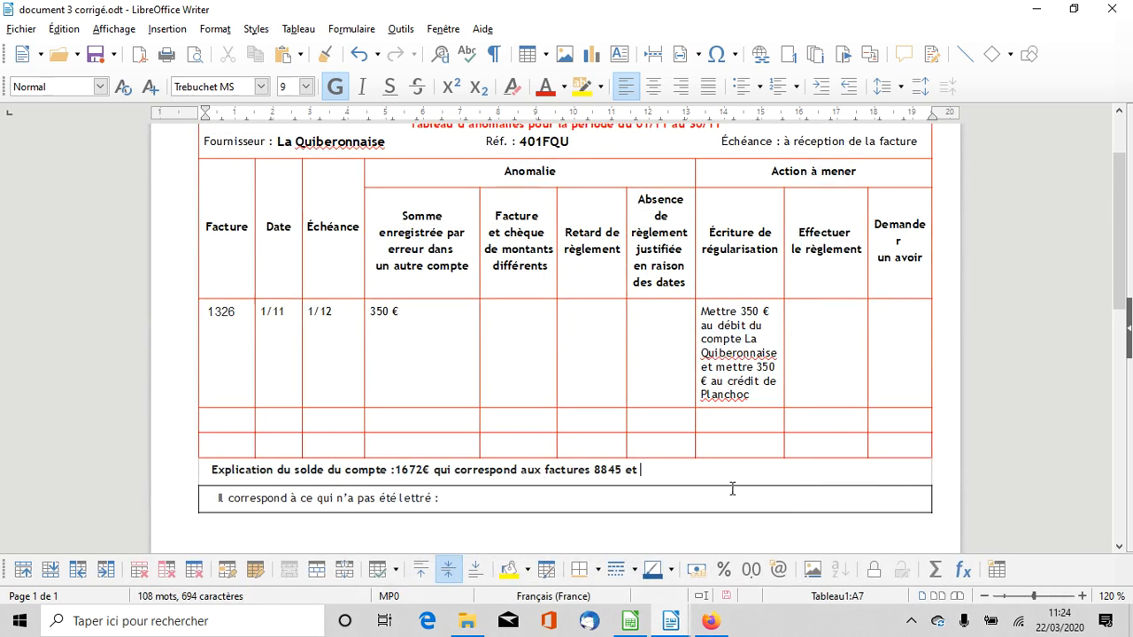
{"action": "type", "text": "96231"}
{"action": "left_click", "coordinate": [476, 500]}
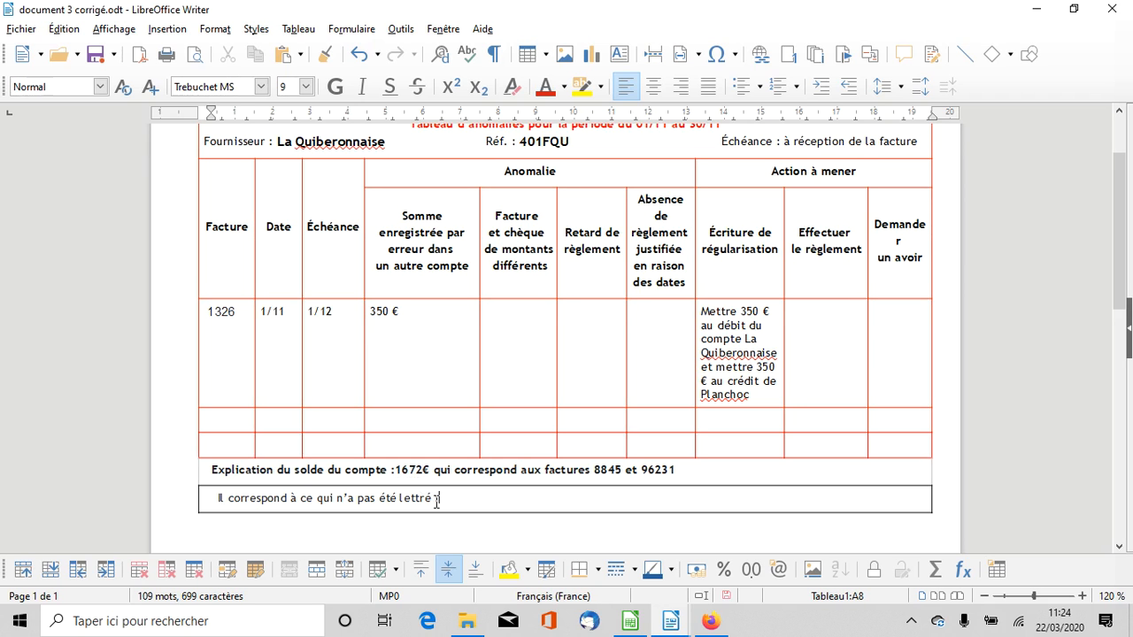
Look up the unlettered credit note in the Calc ledger and append "- Avoir 294" to the balance explanation in the Writer document
{"action": "left_click", "coordinate": [632, 622]}
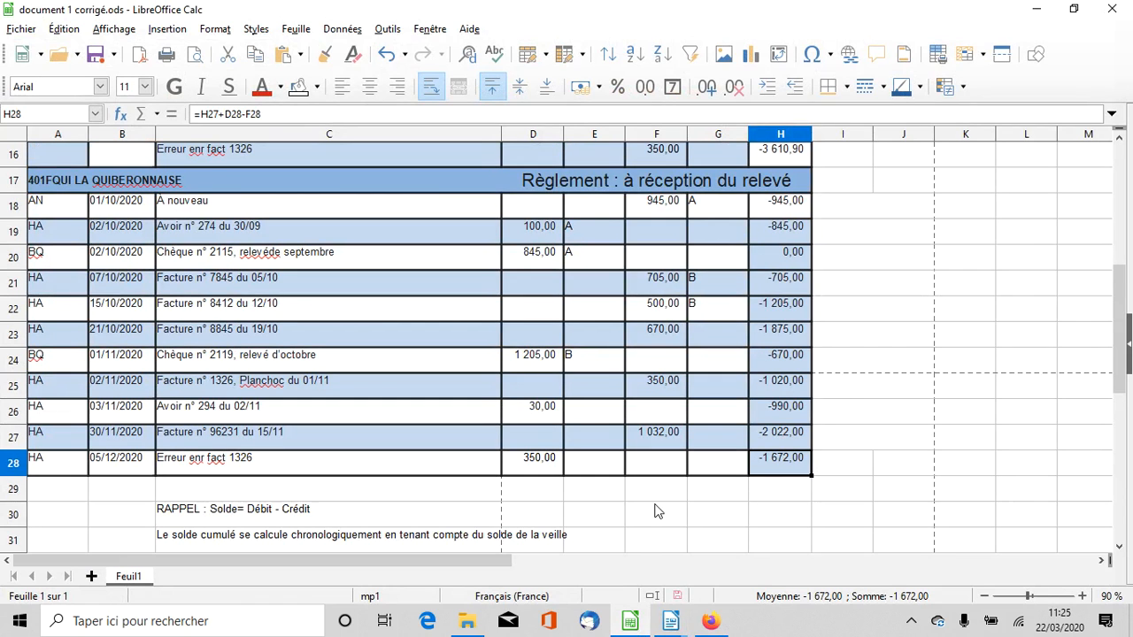
{"action": "scroll", "coordinate": [655, 511], "scroll_direction": "down", "scroll_amount": 2}
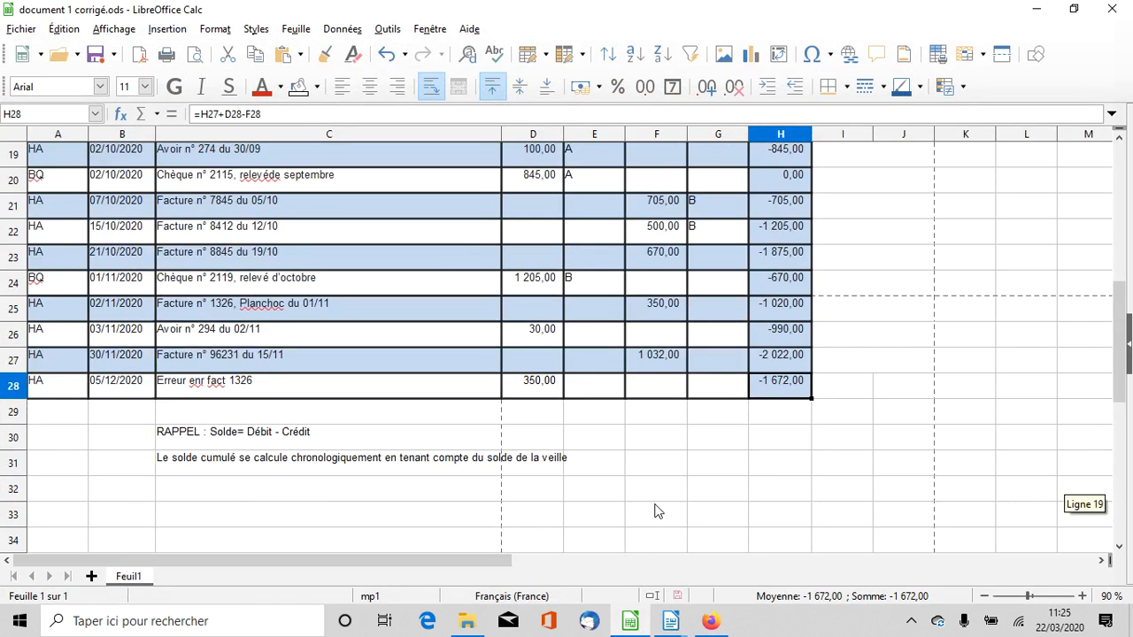
{"action": "left_click", "coordinate": [620, 629]}
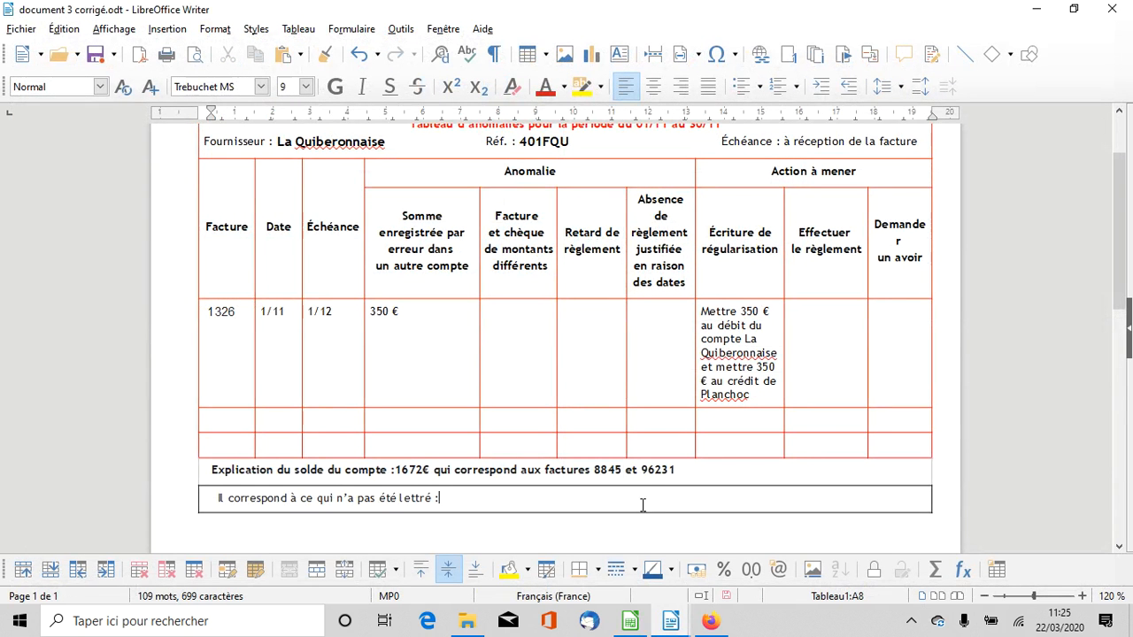
{"action": "left_click", "coordinate": [707, 478]}
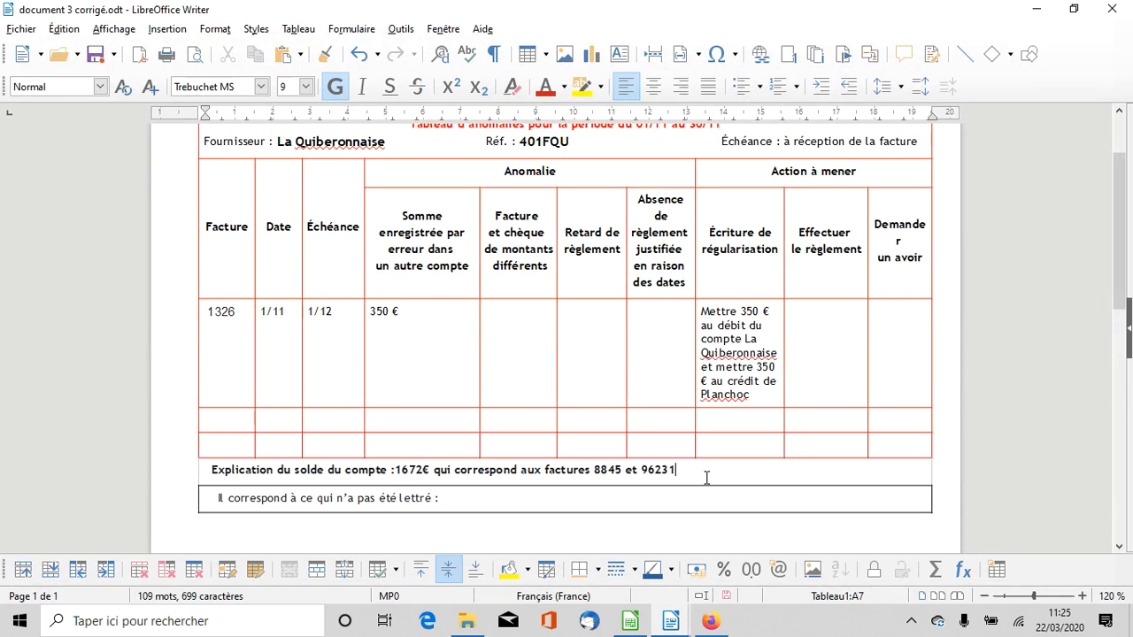
{"action": "type", "text": "- Avoir"}
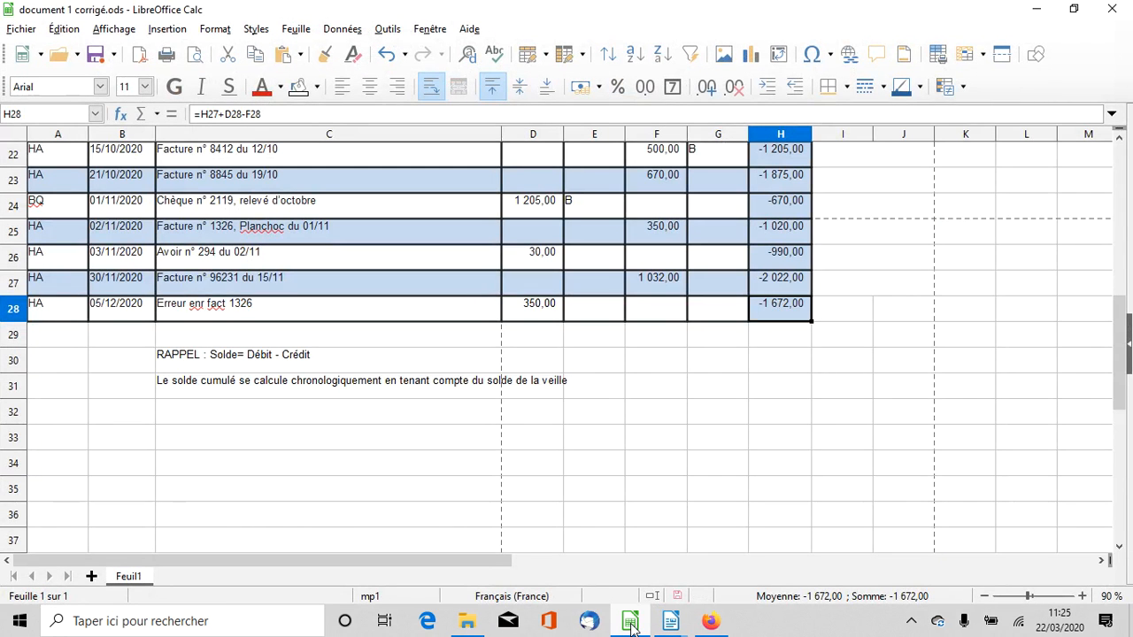
{"action": "left_click", "coordinate": [632, 625]}
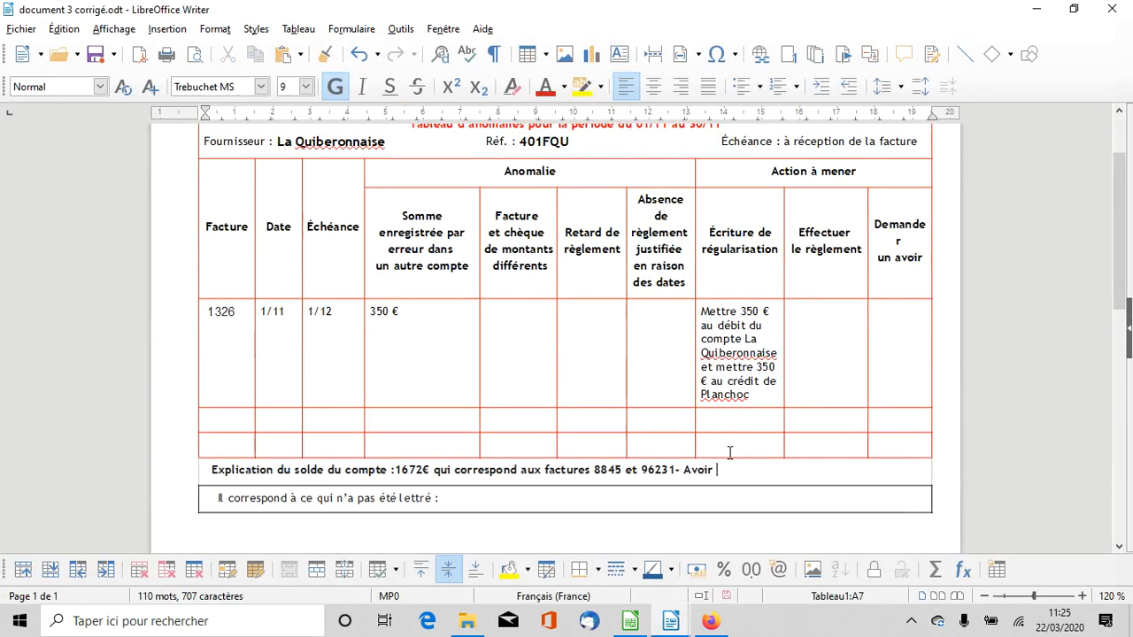
{"action": "type", "text": "294"}
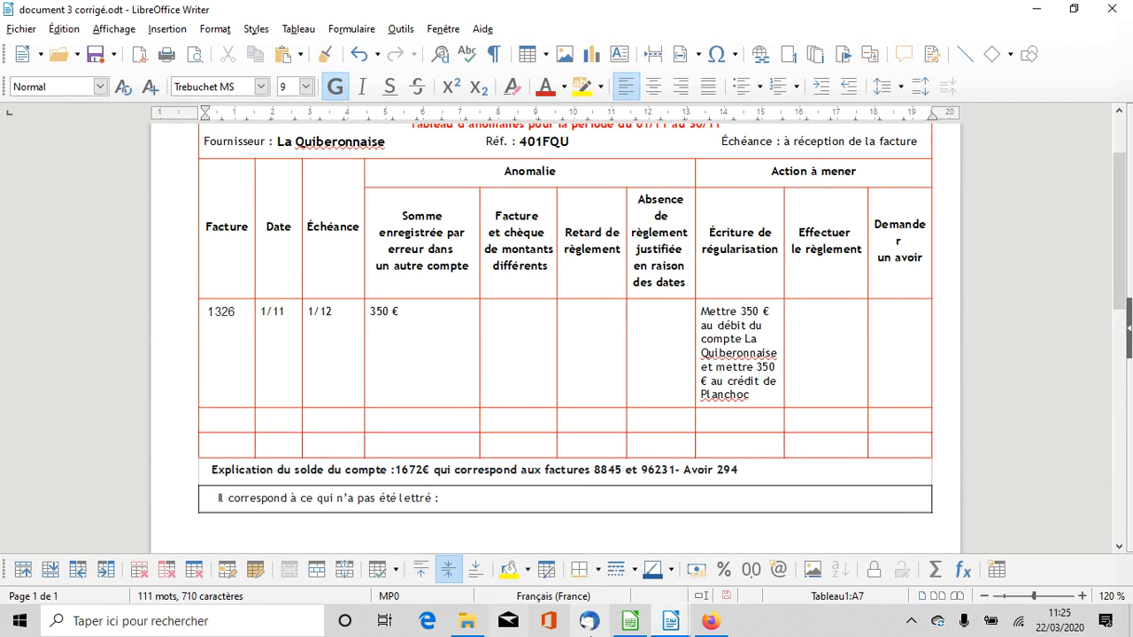
In the Calc ledger, letter invoice 1326 and its 350 correction entry with C in G25 and E28
{"action": "left_click", "coordinate": [630, 620]}
{"action": "scroll", "coordinate": [666, 496], "scroll_direction": "up", "scroll_amount": 2}
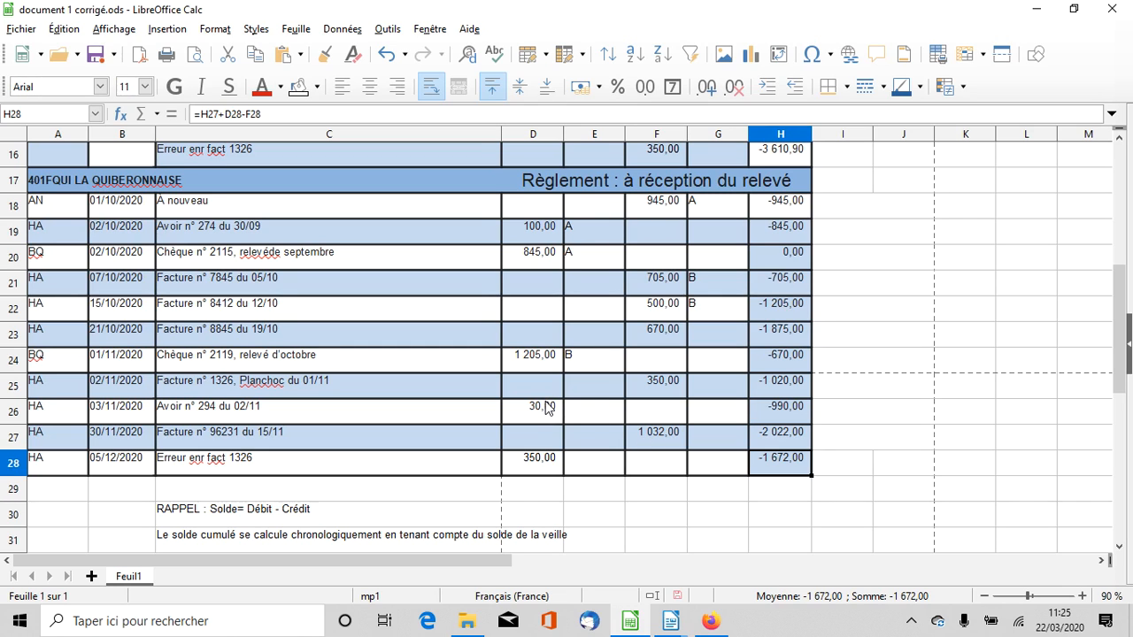
{"action": "left_click", "coordinate": [708, 391]}
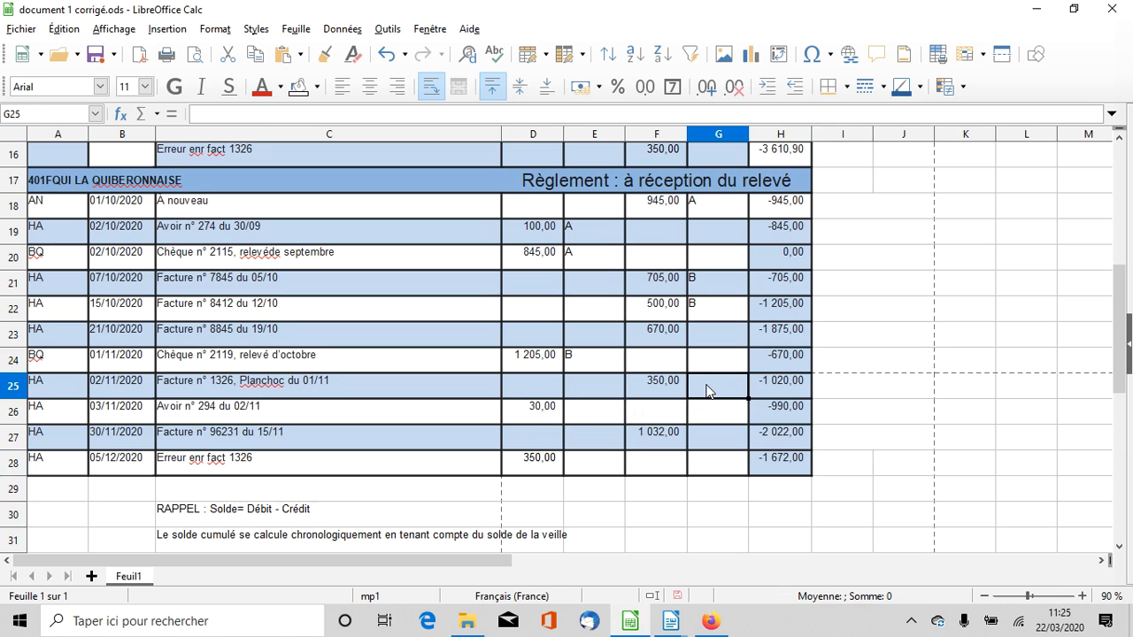
{"action": "type", "text": "C"}
{"action": "left_click", "coordinate": [595, 468]}
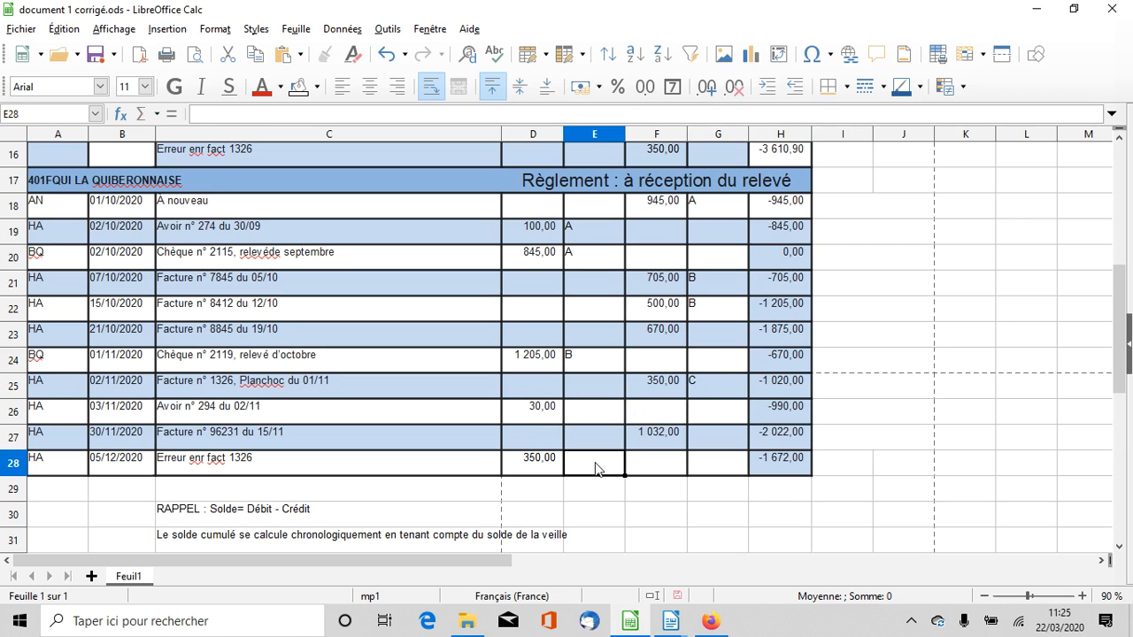
{"action": "type", "text": "C"}
Check the La Quiberonnaise balance in F30 with a formula adding invoices F23 and F27 and subtracting the credit note in D26
{"action": "left_click", "coordinate": [666, 518]}
{"action": "type", "text": "+"}
{"action": "key", "text": "BackSpace"}
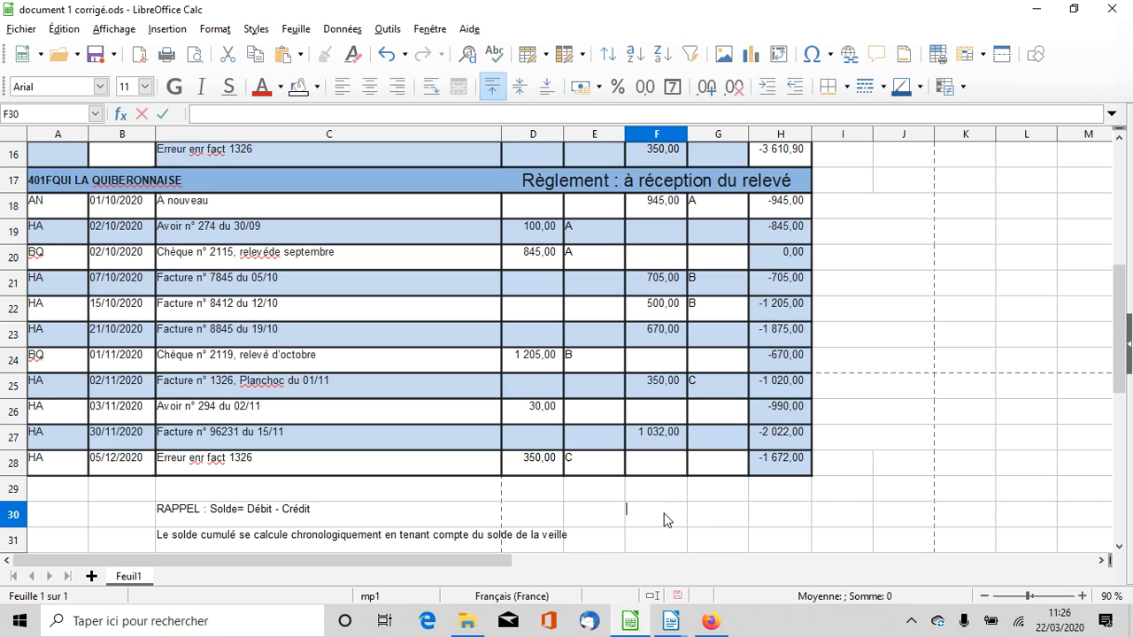
{"action": "type", "text": "="}
{"action": "left_click", "coordinate": [678, 335]}
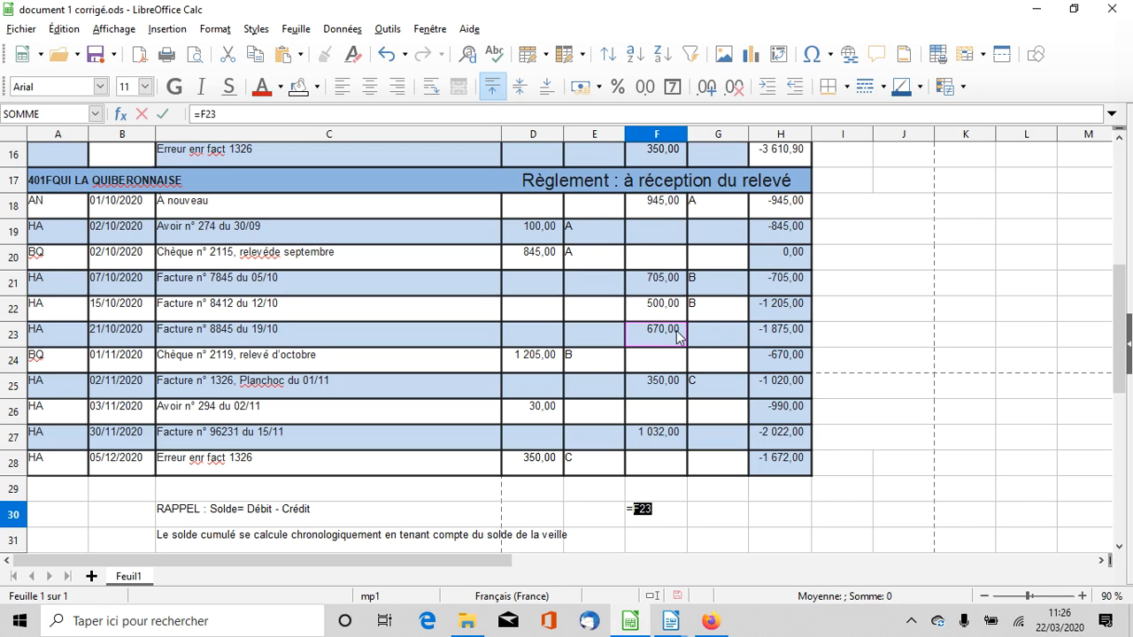
{"action": "type", "text": "+"}
{"action": "left_click", "coordinate": [668, 432]}
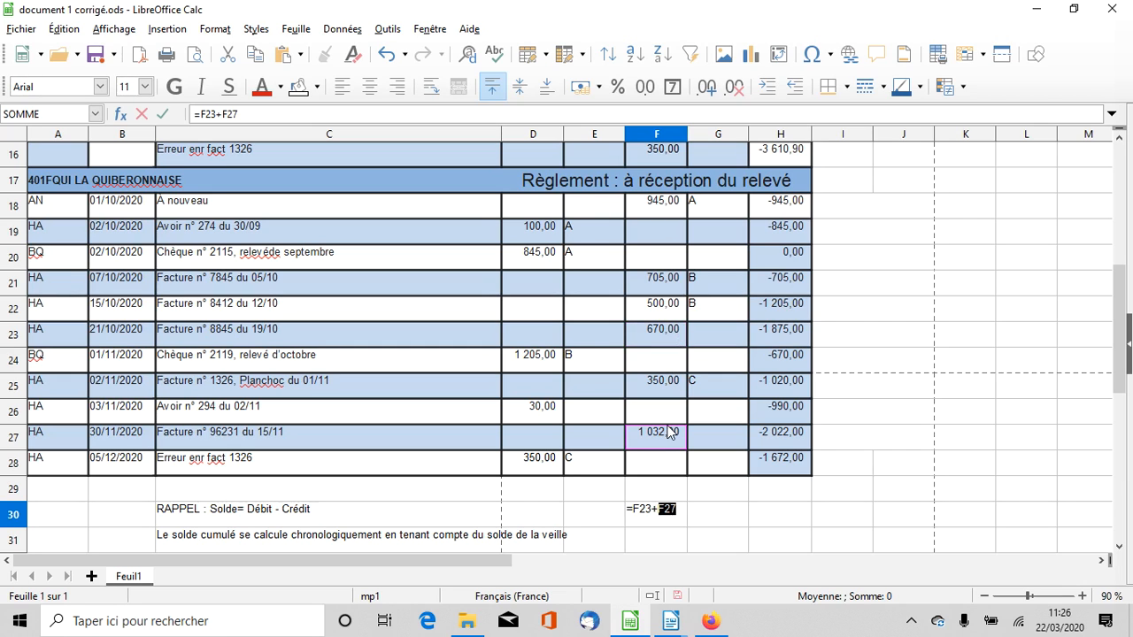
{"action": "type", "text": "-"}
{"action": "left_click", "coordinate": [554, 411]}
{"action": "key", "text": "Return"}
{"action": "scroll", "coordinate": [554, 462], "scroll_direction": "up", "scroll_amount": 1}
{"action": "scroll", "coordinate": [708, 504], "scroll_direction": "down", "scroll_amount": 2}
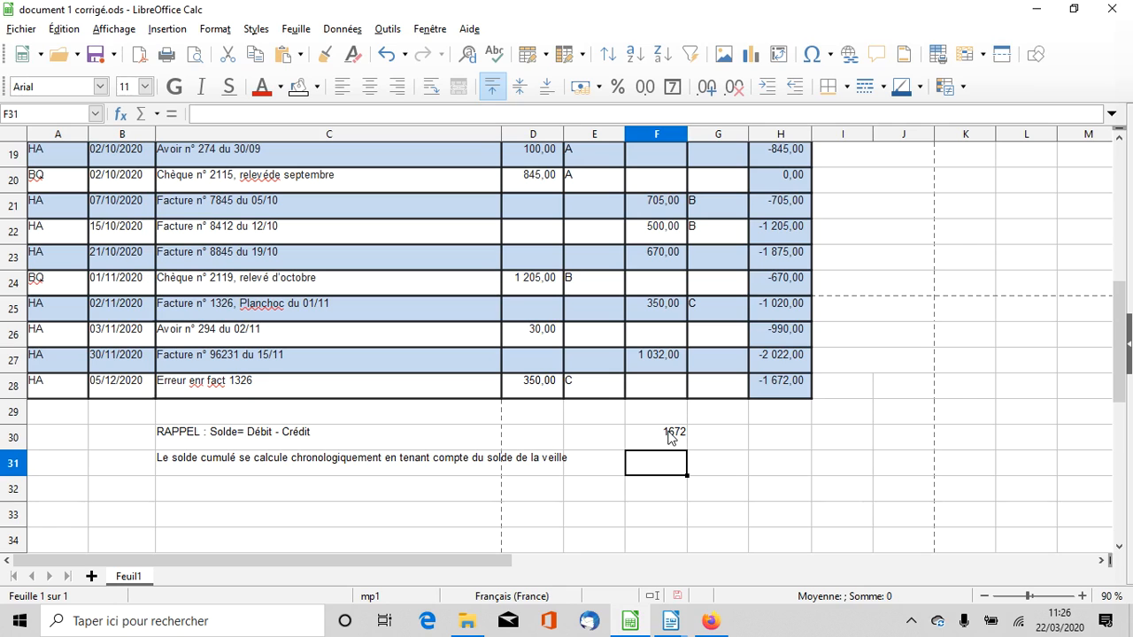